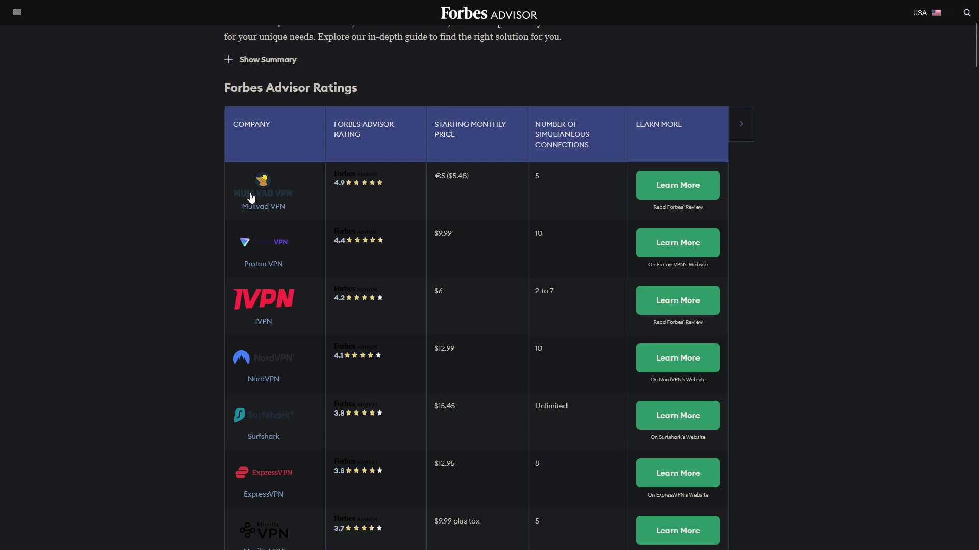
Step: Highlight the Mullvad VPN row in Forbes' ratings, then the Mullvad Browser announcement headline
{"action": "left_click_drag", "start_coordinate": [227, 192], "coordinate": [297, 209]}
{"action": "left_click", "coordinate": [154, 212]}
{"action": "scroll", "coordinate": [133, 144], "scroll_direction": "down", "scroll_amount": 2}
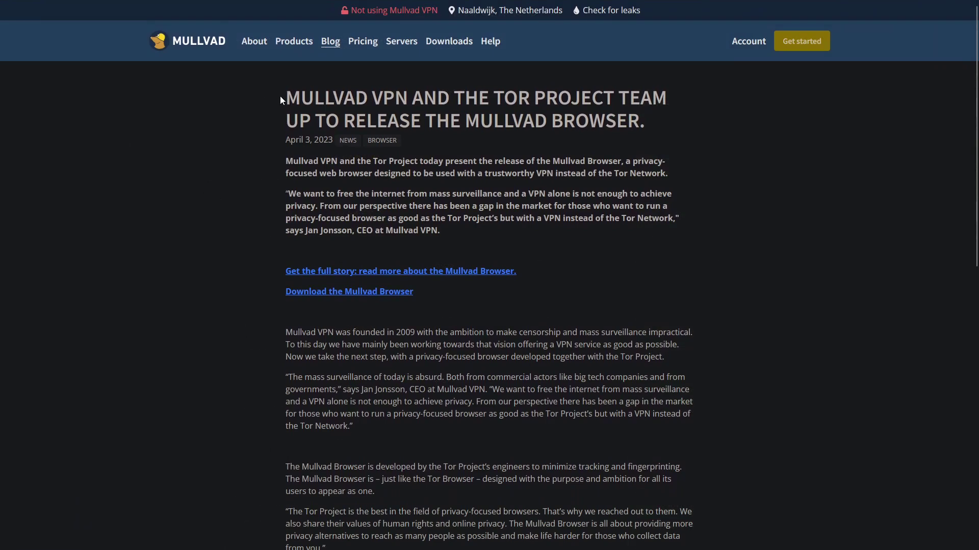
{"action": "left_click_drag", "start_coordinate": [285, 98], "coordinate": [651, 109]}
{"action": "left_click", "coordinate": [633, 120]}
{"action": "middle_click", "coordinate": [219, 164]}
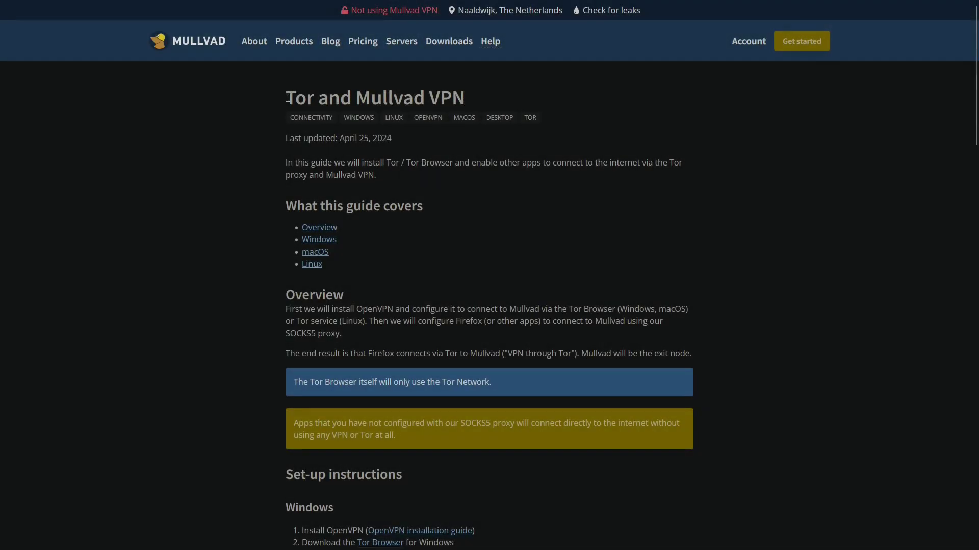
{"action": "left_click_drag", "start_coordinate": [286, 89], "coordinate": [464, 88]}
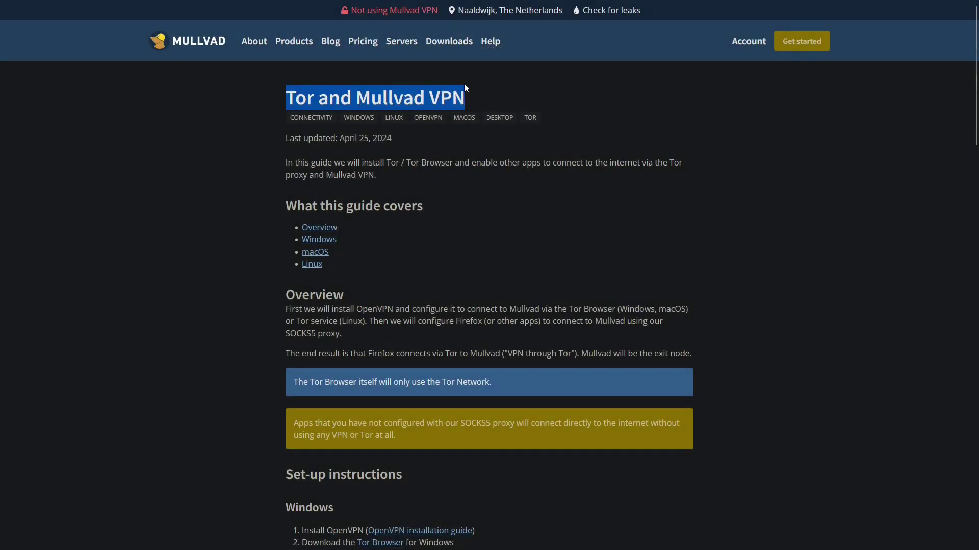
{"action": "left_click", "coordinate": [237, 176]}
{"action": "scroll", "coordinate": [255, 178], "scroll_direction": "down", "scroll_amount": 2}
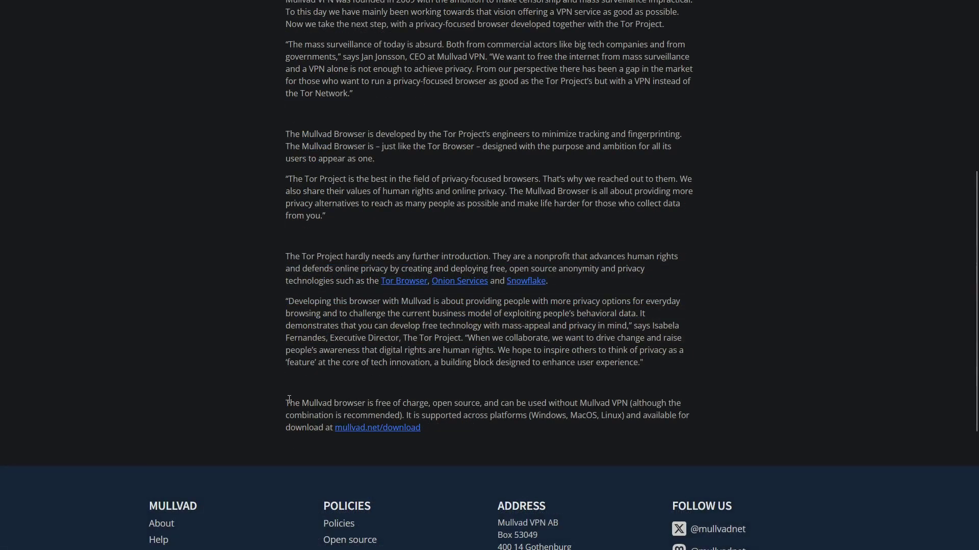
{"action": "left_click_drag", "start_coordinate": [289, 401], "coordinate": [387, 401]}
{"action": "left_click_drag", "start_coordinate": [460, 400], "coordinate": [402, 416]}
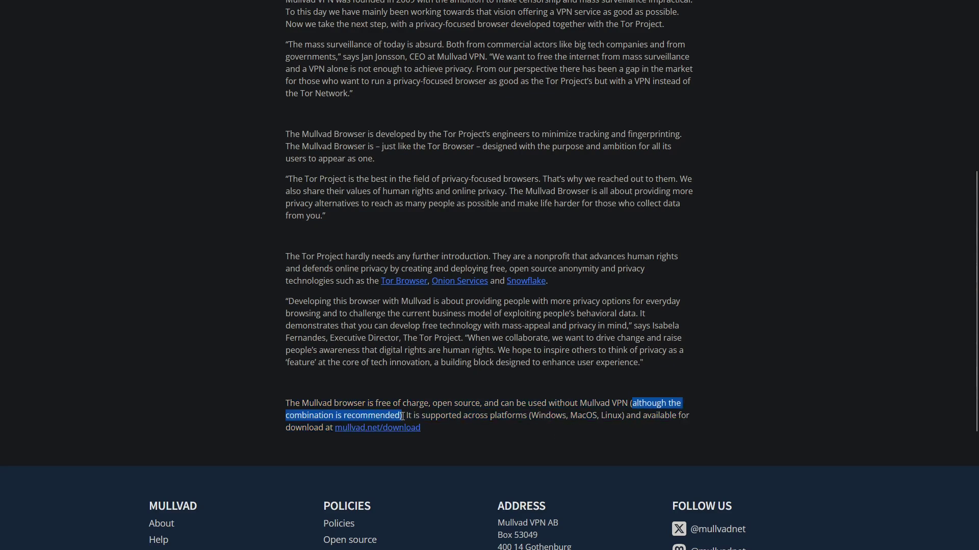
{"action": "left_click", "coordinate": [467, 433]}
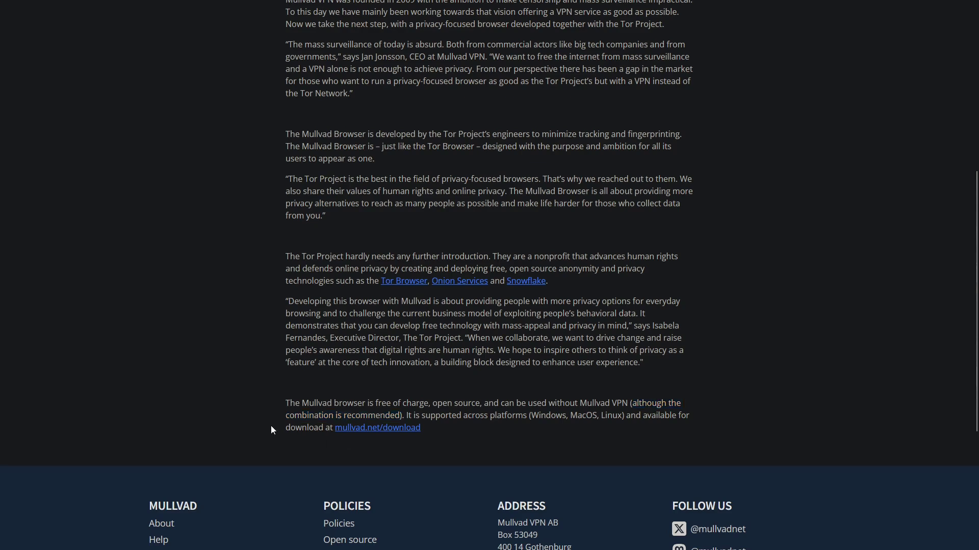
{"action": "scroll", "coordinate": [221, 389], "scroll_direction": "up", "scroll_amount": 7}
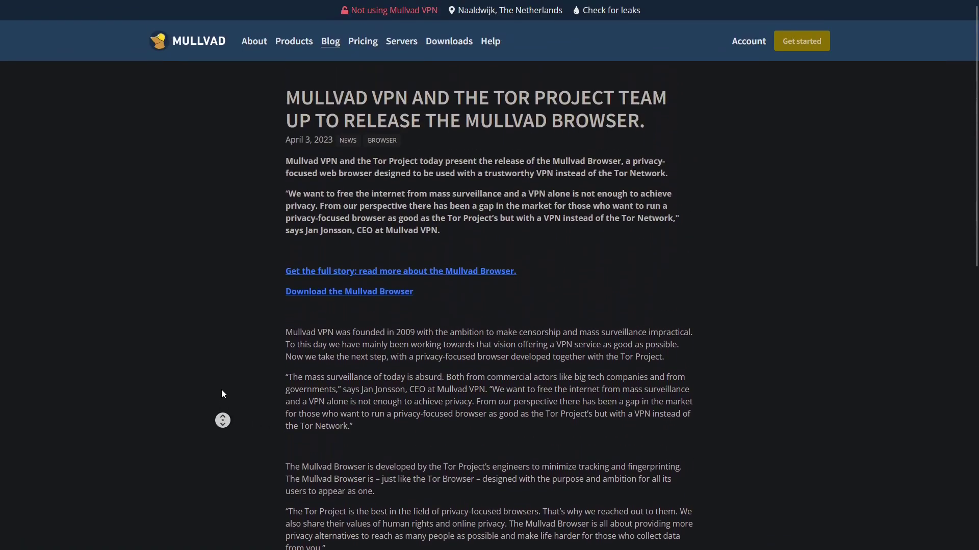
Step: Open the Pricing page and highlight 'A fair pricing model' and the €5 1-year plan
{"action": "middle_click", "coordinate": [221, 389]}
{"action": "left_click", "coordinate": [363, 40]}
{"action": "left_click_drag", "start_coordinate": [354, 97], "coordinate": [626, 97]}
{"action": "left_click", "coordinate": [655, 90]}
{"action": "left_click_drag", "start_coordinate": [535, 197], "coordinate": [487, 238]}
{"action": "left_click", "coordinate": [508, 238]}
{"action": "left_click_drag", "start_coordinate": [487, 238], "coordinate": [470, 238]}
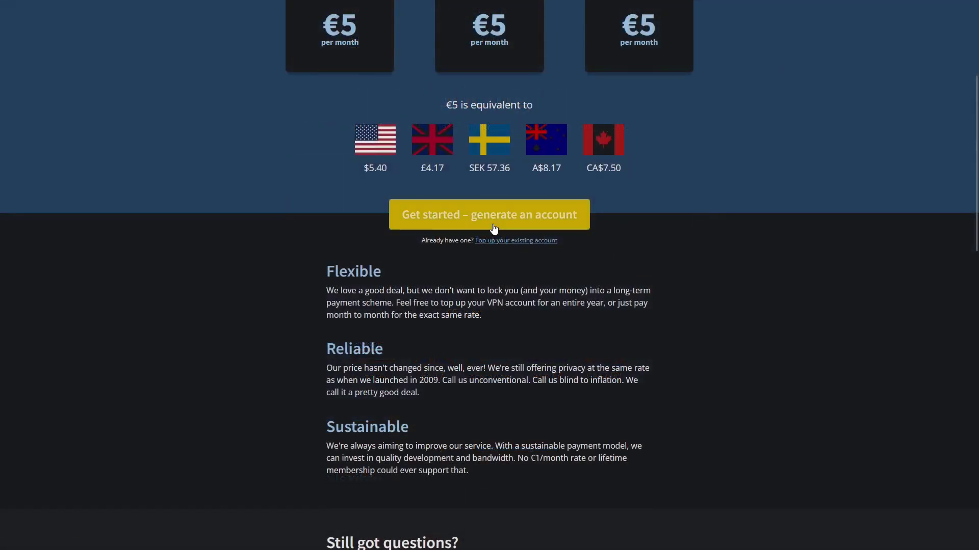
Step: Review the new-account getting-started steps and the 'Why no free plan?' FAQ answer
{"action": "left_click", "coordinate": [492, 225]}
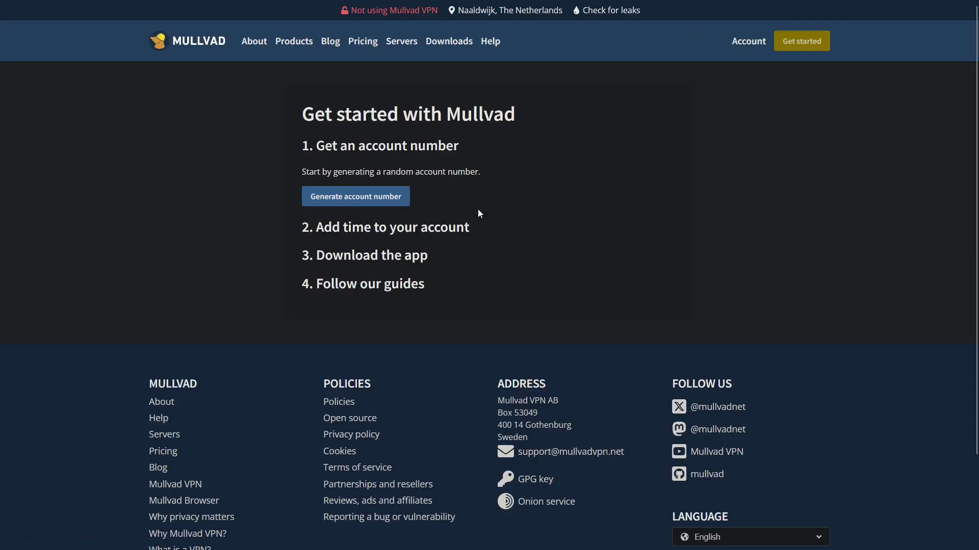
{"action": "left_click_drag", "start_coordinate": [298, 100], "coordinate": [470, 294]}
{"action": "left_click", "coordinate": [472, 298]}
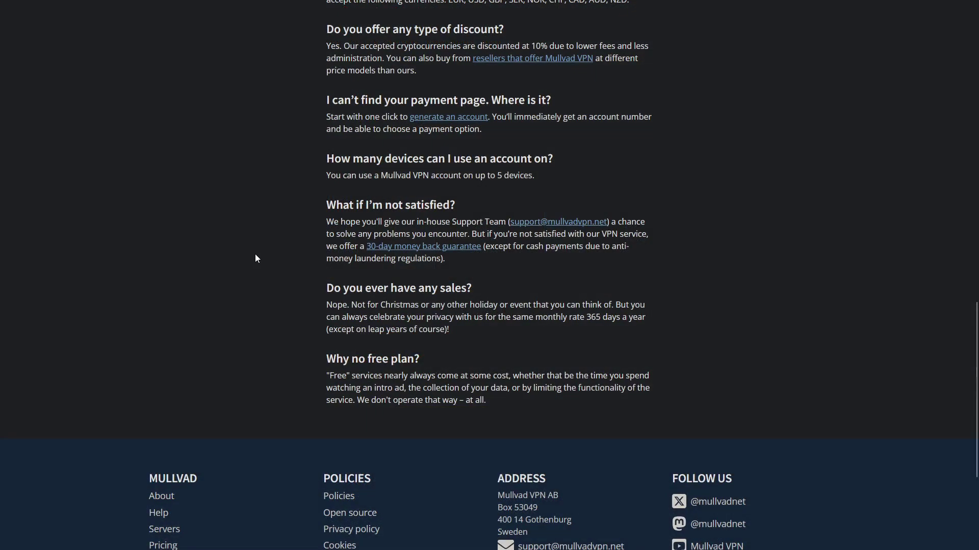
{"action": "scroll", "coordinate": [256, 258], "scroll_direction": "up", "scroll_amount": 9}
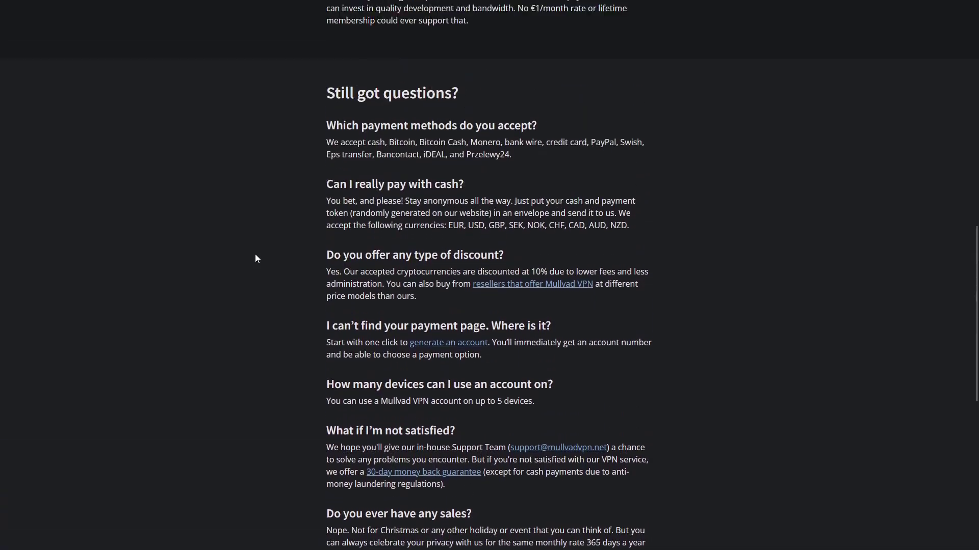
{"action": "scroll", "coordinate": [257, 258], "scroll_direction": "down", "scroll_amount": 8}
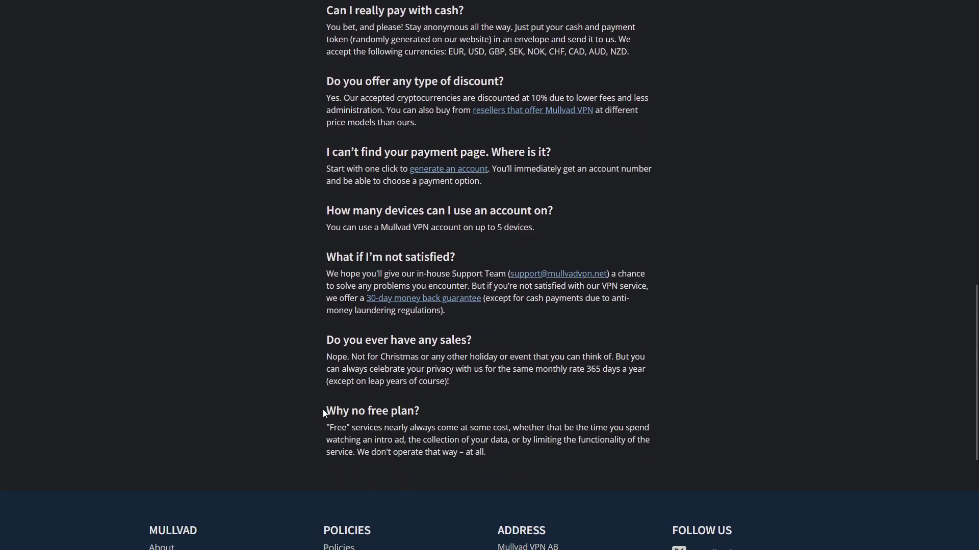
{"action": "left_click_drag", "start_coordinate": [325, 412], "coordinate": [501, 451]}
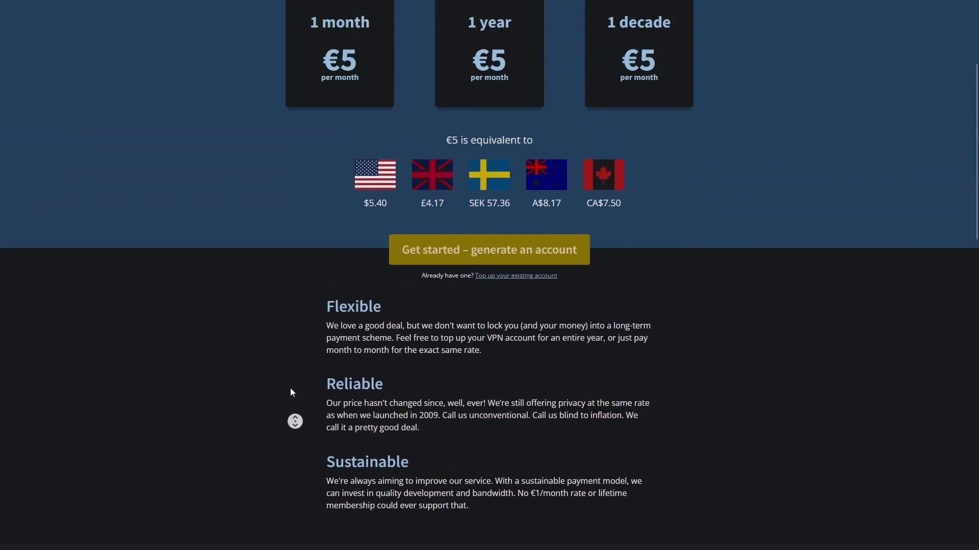
{"action": "middle_click", "coordinate": [291, 388]}
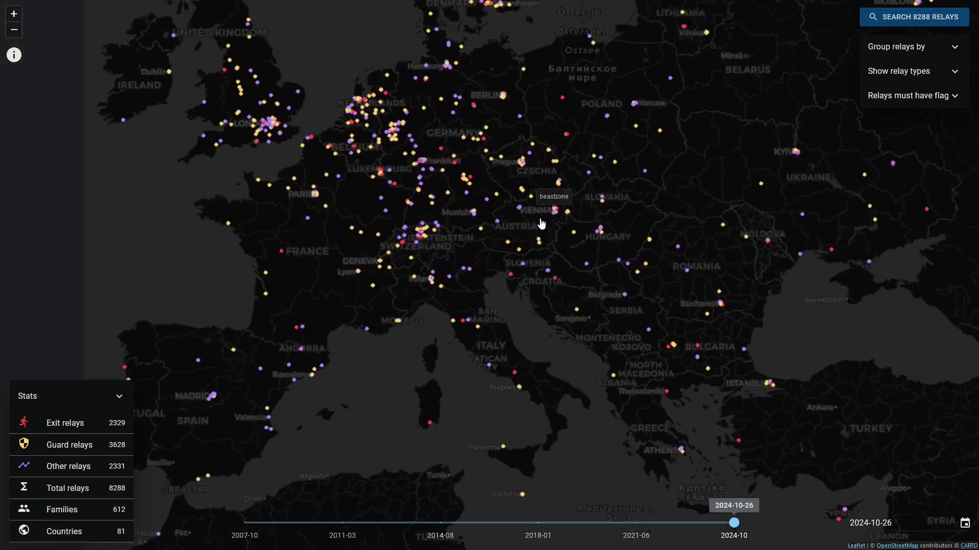
Step: Inspect and dismiss the details of a Tor relay near Graz
{"action": "scroll", "coordinate": [531, 227], "scroll_direction": "up", "scroll_amount": 4}
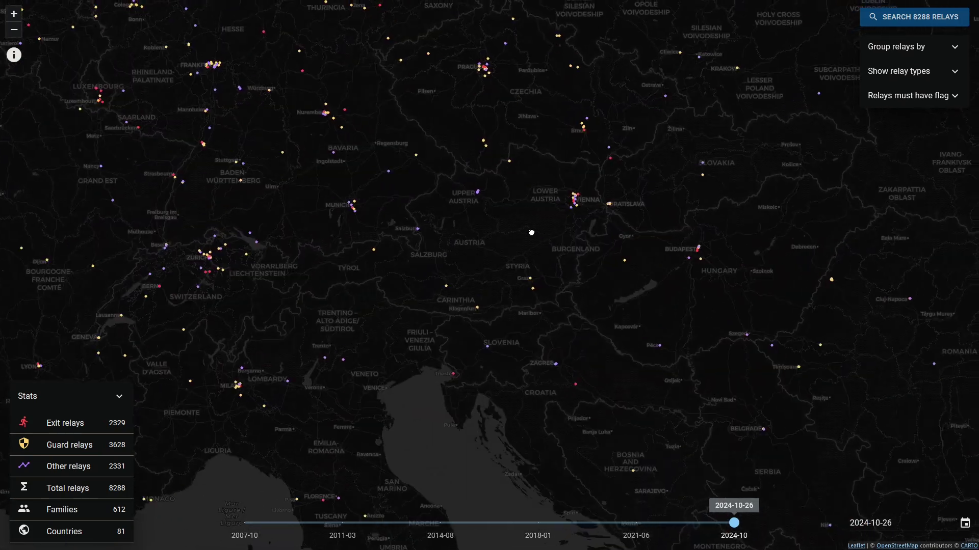
{"action": "left_click", "coordinate": [489, 281]}
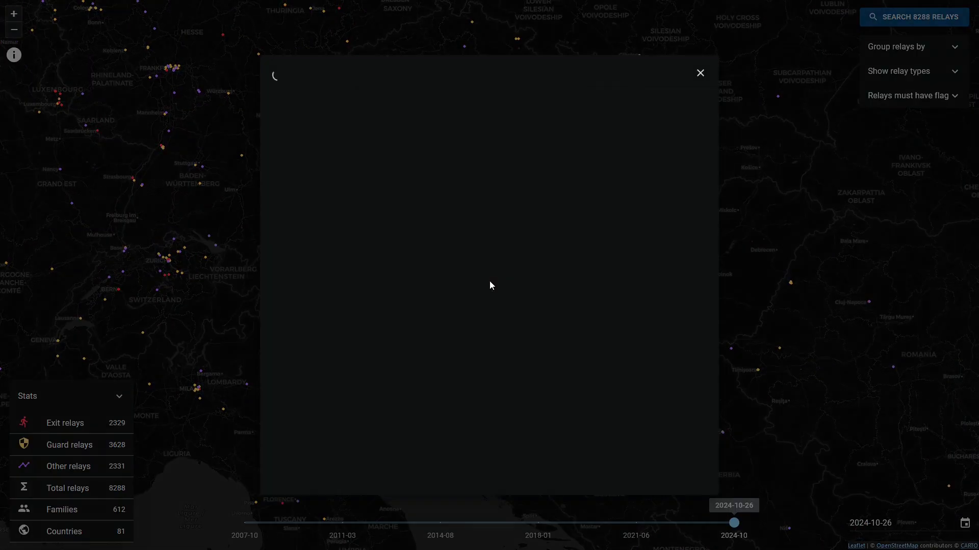
{"action": "left_click", "coordinate": [699, 76]}
Step: Zoom out to the world relay map, pan across Asia to Australia, and zoom in
{"action": "scroll", "coordinate": [399, 228], "scroll_direction": "down", "scroll_amount": 5}
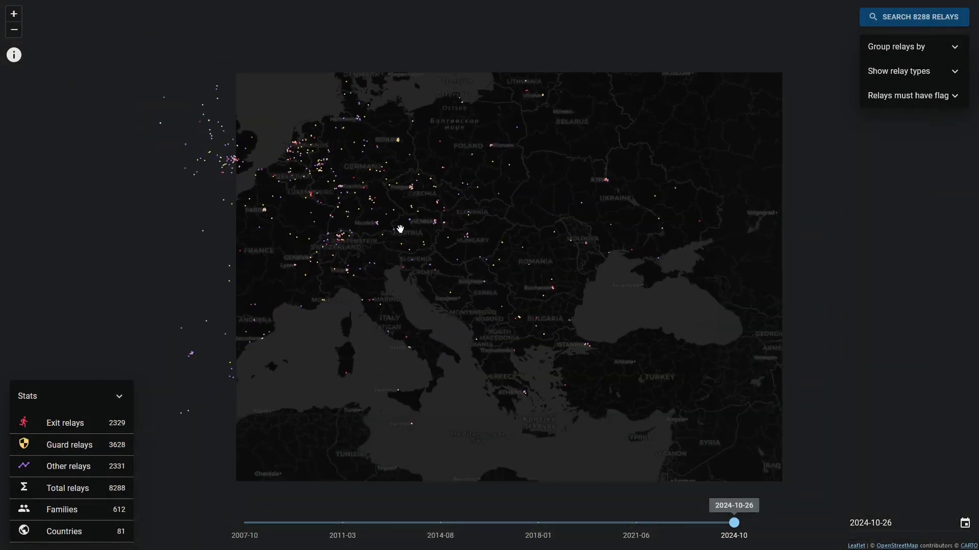
{"action": "scroll", "coordinate": [400, 228], "scroll_direction": "down", "scroll_amount": 5}
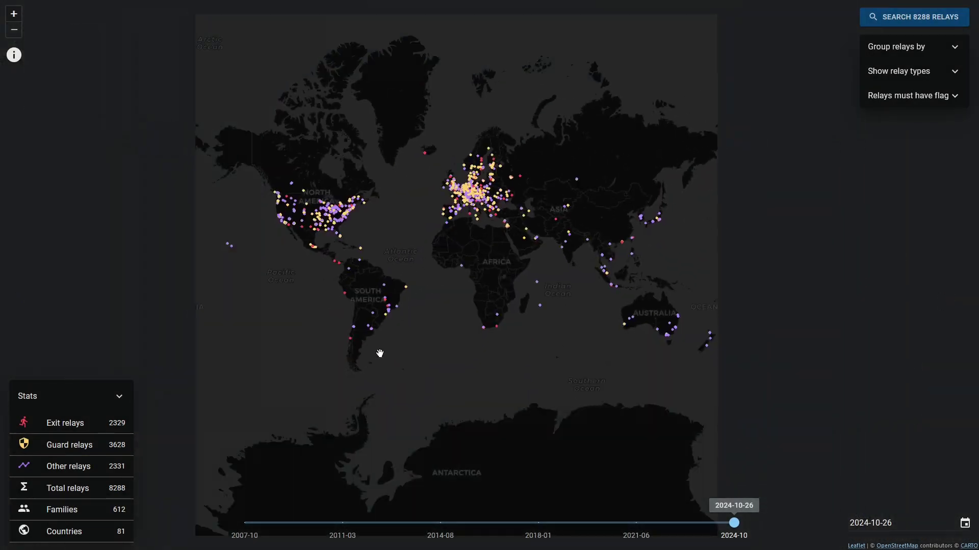
{"action": "scroll", "coordinate": [407, 296], "scroll_direction": "up", "scroll_amount": 3}
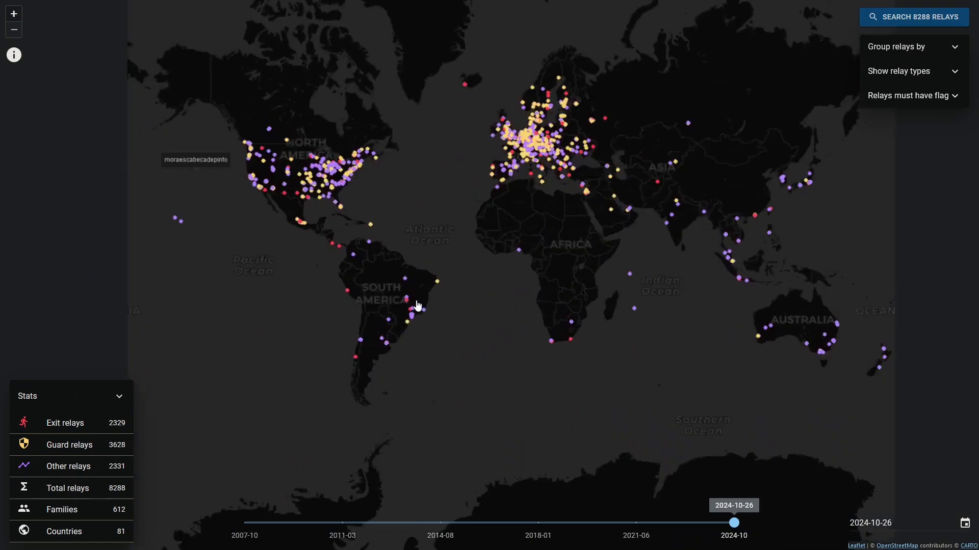
{"action": "left_click_drag", "start_coordinate": [400, 207], "coordinate": [555, 194]}
{"action": "left_click_drag", "start_coordinate": [624, 248], "coordinate": [445, 350]}
{"action": "left_click_drag", "start_coordinate": [745, 354], "coordinate": [556, 294]}
{"action": "scroll", "coordinate": [622, 421], "scroll_direction": "up", "scroll_amount": 3}
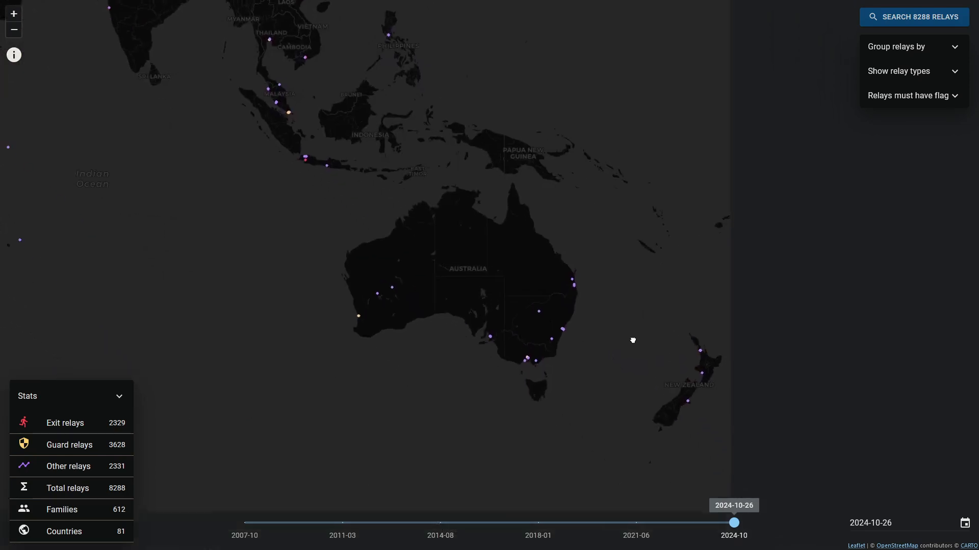
{"action": "scroll", "coordinate": [664, 367], "scroll_direction": "up", "scroll_amount": 5}
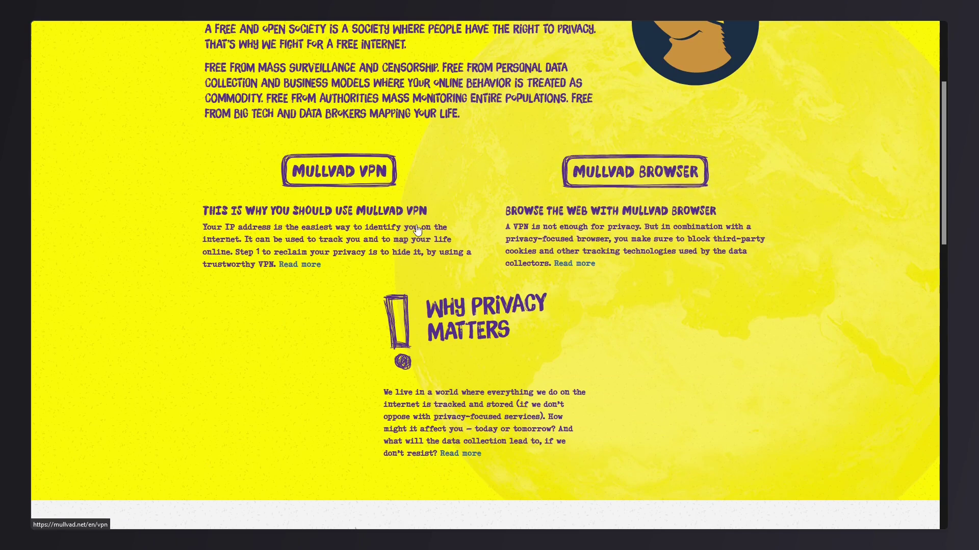
Step: Navigate to the Mullvad Browser Linux download instructions and scroll through them
{"action": "left_click", "coordinate": [663, 236]}
{"action": "scroll", "coordinate": [708, 301], "scroll_direction": "down", "scroll_amount": 3}
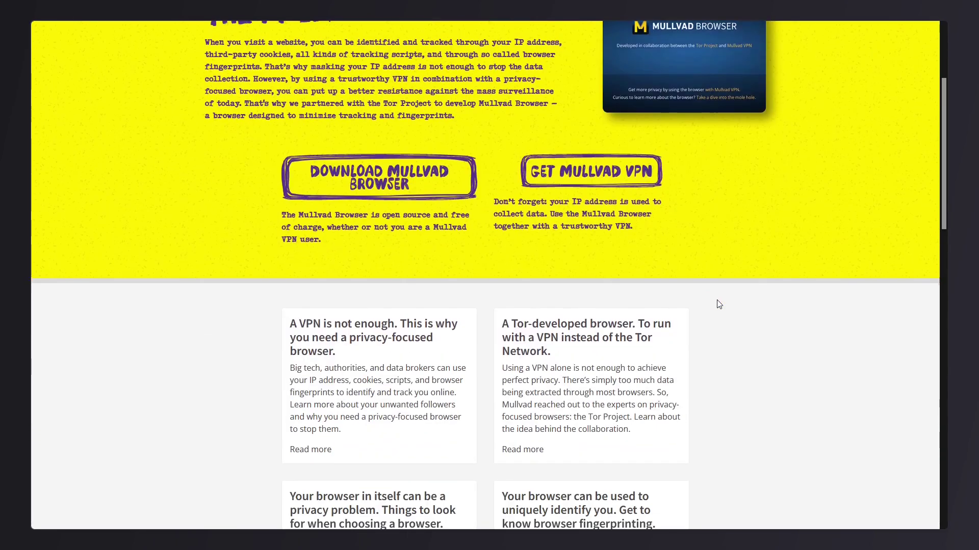
{"action": "left_click", "coordinate": [379, 175]}
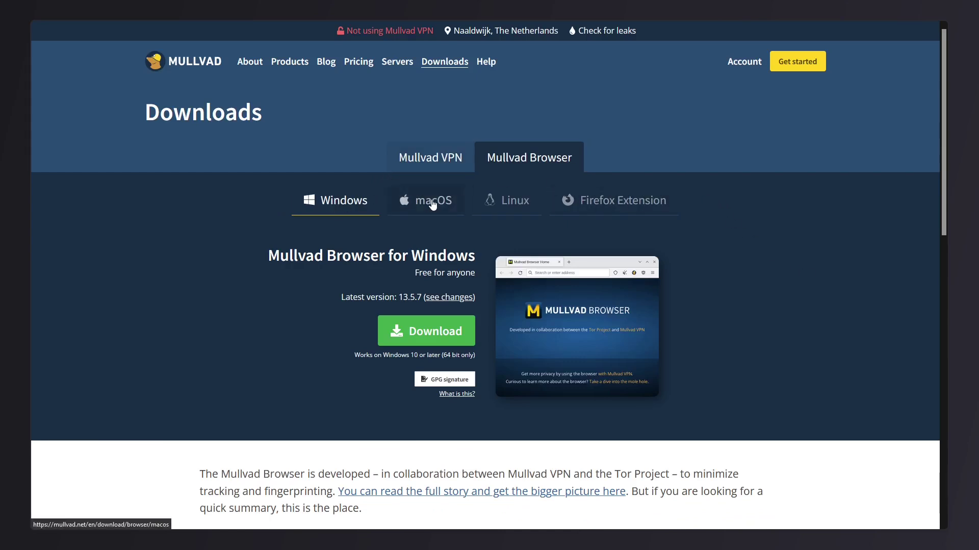
{"action": "left_click", "coordinate": [486, 200]}
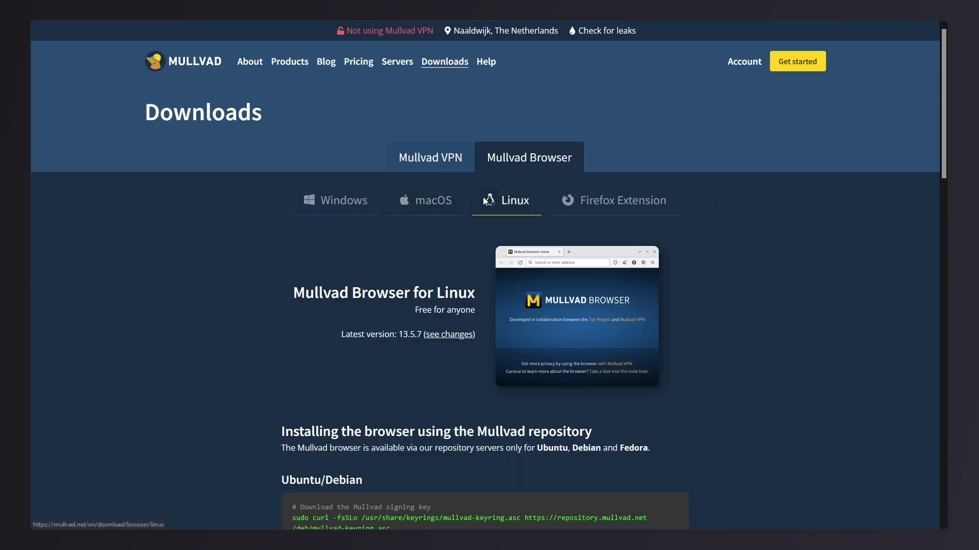
{"action": "scroll", "coordinate": [528, 179], "scroll_direction": "down", "scroll_amount": 5}
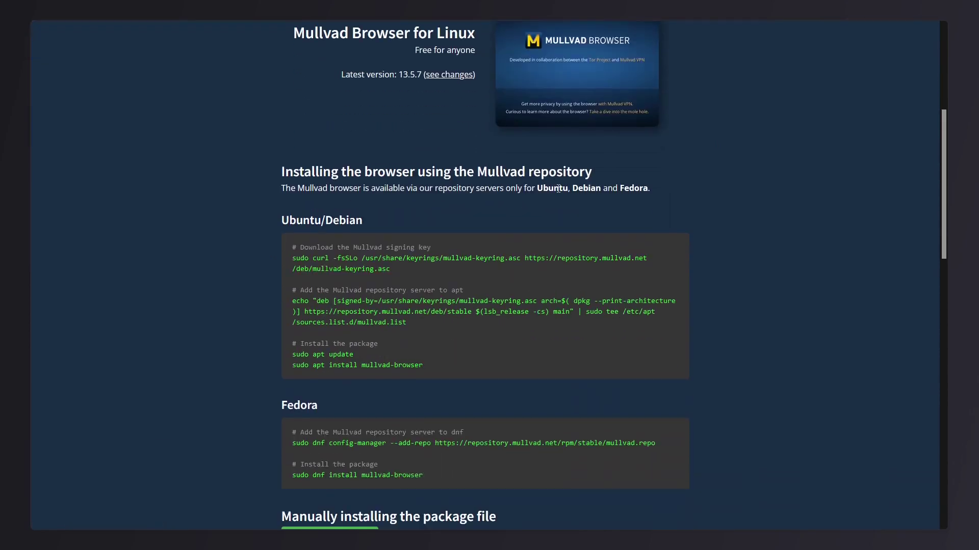
{"action": "scroll", "coordinate": [586, 213], "scroll_direction": "down", "scroll_amount": 3}
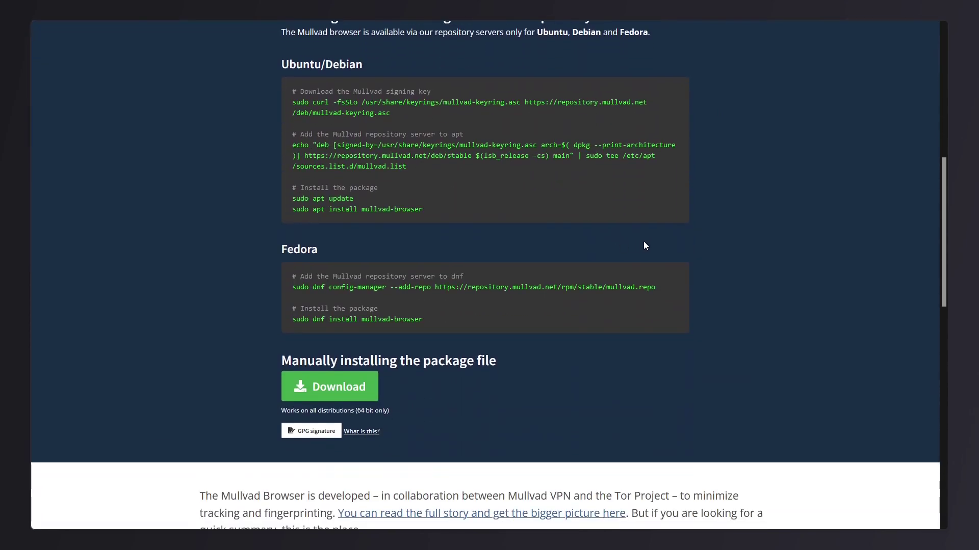
{"action": "scroll", "coordinate": [645, 250], "scroll_direction": "up", "scroll_amount": 3}
{"action": "scroll", "coordinate": [645, 270], "scroll_direction": "up", "scroll_amount": 2}
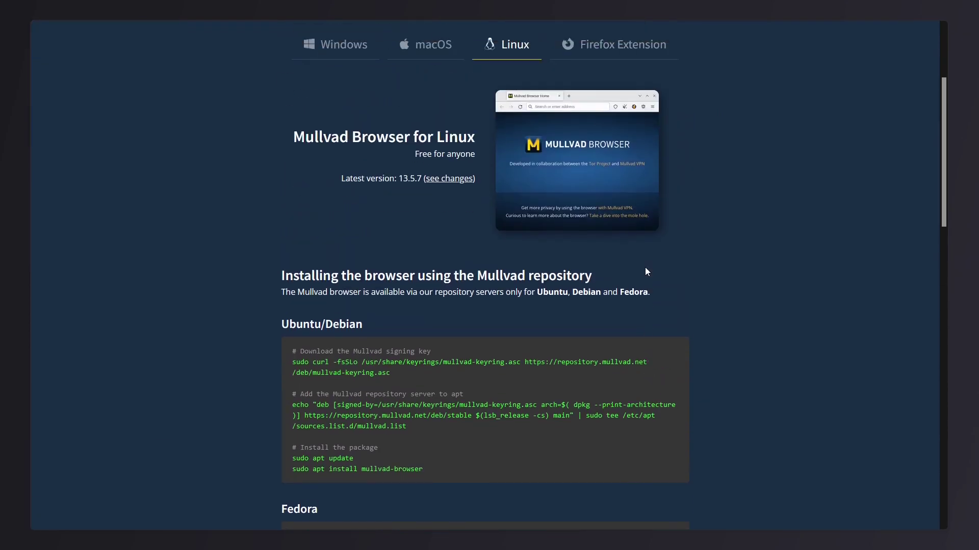
{"action": "scroll", "coordinate": [646, 271], "scroll_direction": "down", "scroll_amount": 2}
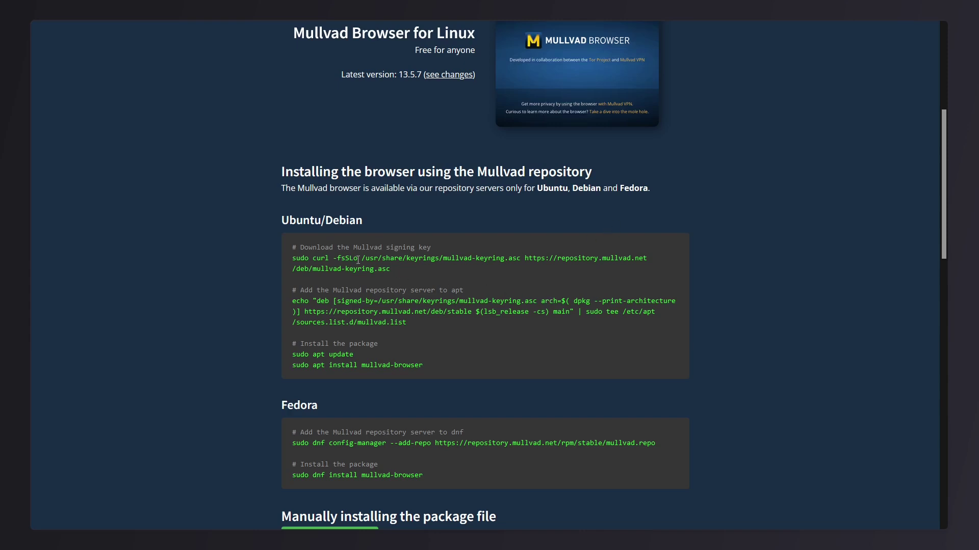
{"action": "scroll", "coordinate": [400, 290], "scroll_direction": "down", "scroll_amount": 1}
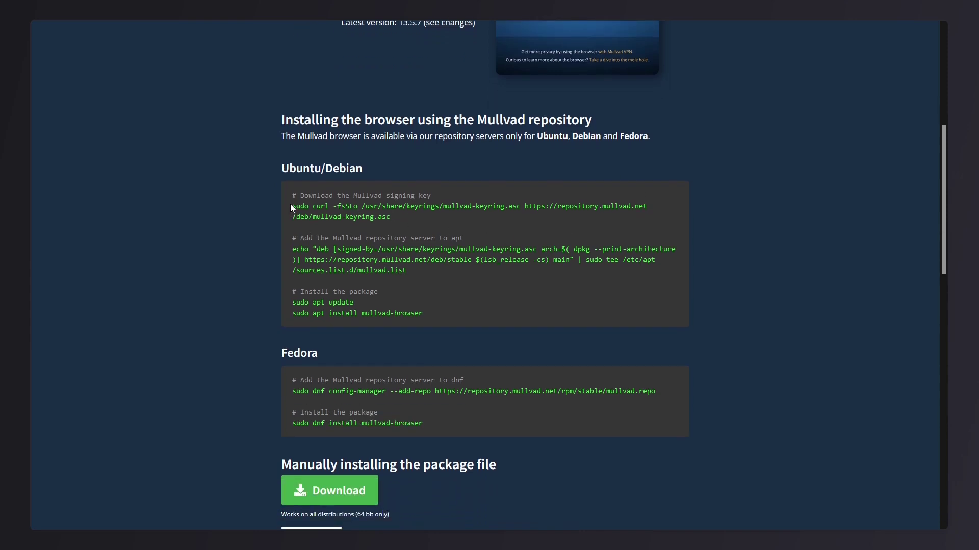
Step: Highlight the curl signing-key command and the echo repository command, then scroll back up
{"action": "left_click_drag", "start_coordinate": [291, 205], "coordinate": [424, 225]}
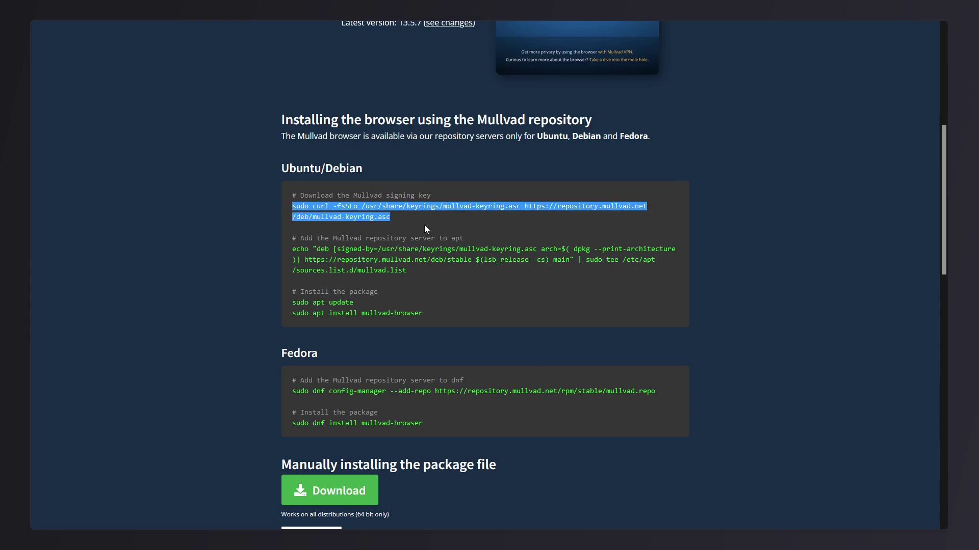
{"action": "left_click_drag", "start_coordinate": [408, 268], "coordinate": [289, 250]}
{"action": "left_click", "coordinate": [411, 270]}
{"action": "scroll", "coordinate": [479, 273], "scroll_direction": "down", "scroll_amount": 3}
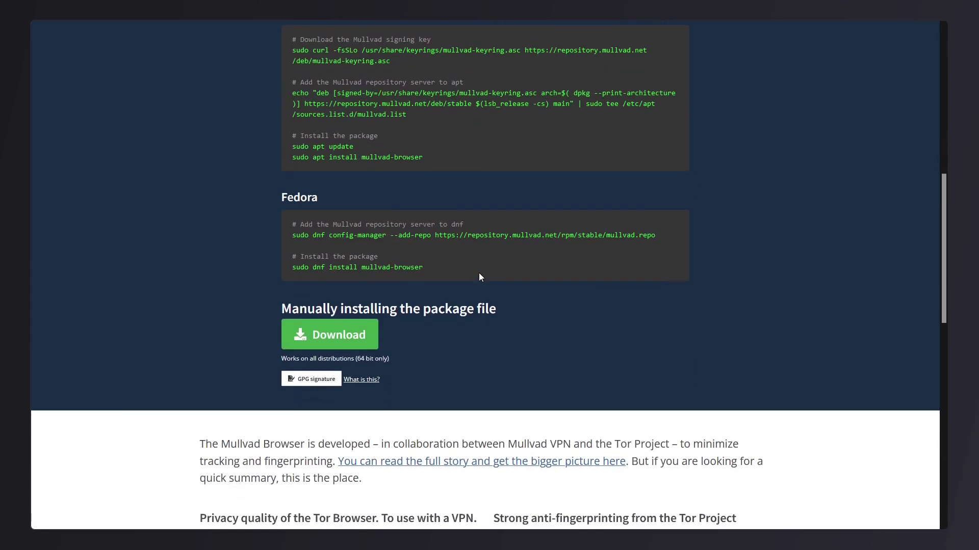
{"action": "scroll", "coordinate": [480, 274], "scroll_direction": "up", "scroll_amount": 9}
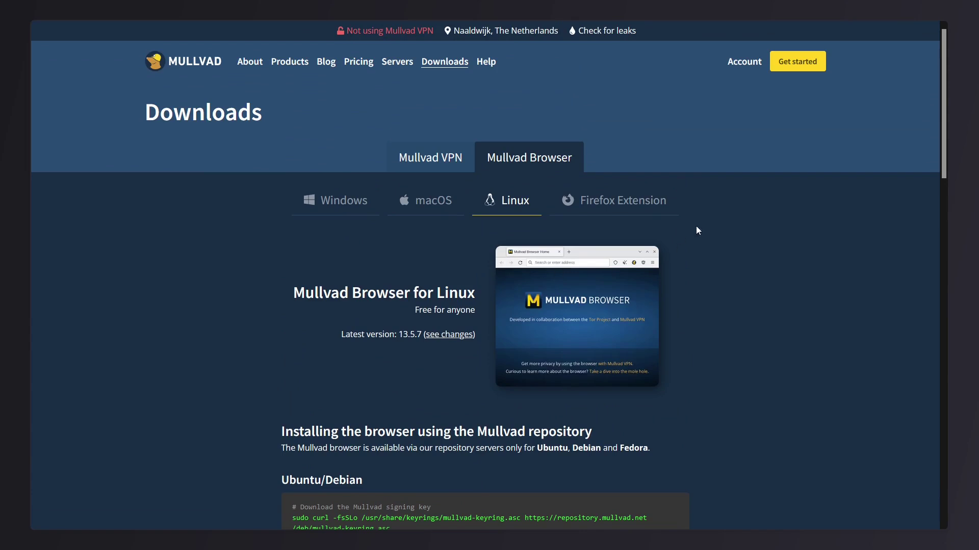
{"action": "mouse_move", "coordinate": [729, 5]}
{"action": "triple_click", "coordinate": [133, 295]}
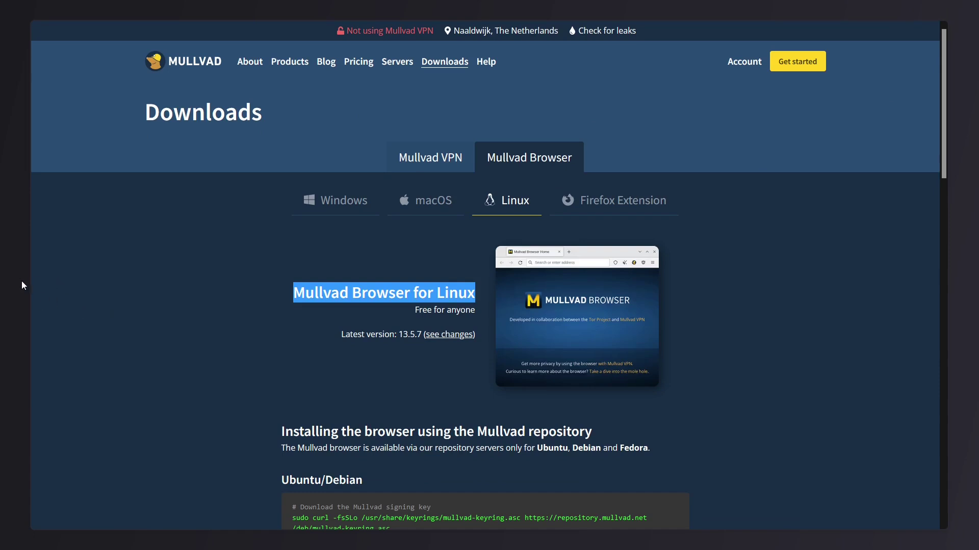
{"action": "left_click", "coordinate": [360, 306]}
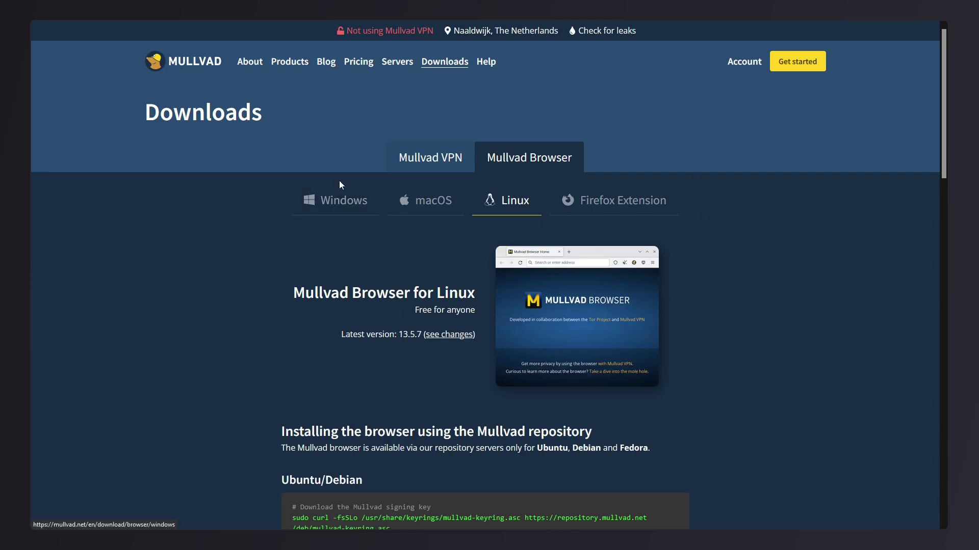
{"action": "mouse_move", "coordinate": [400, 6]}
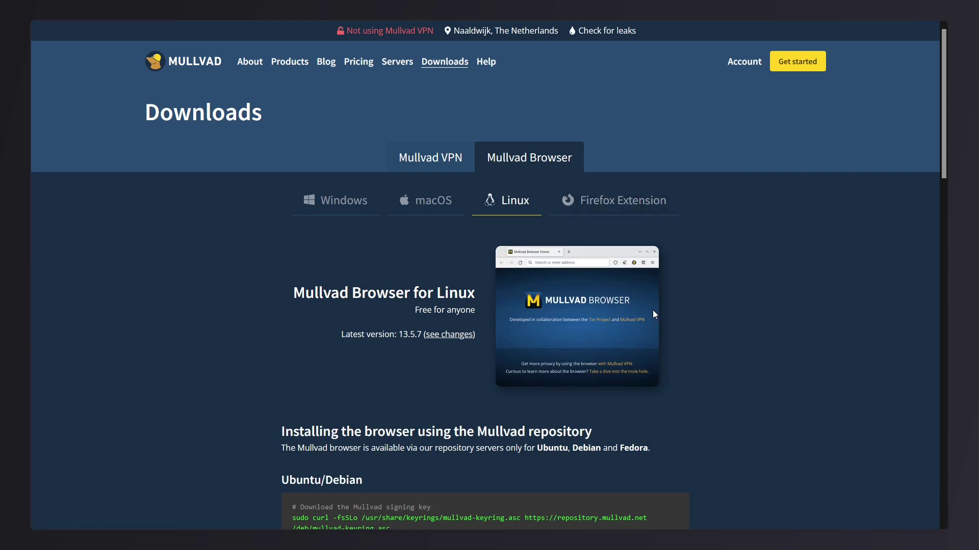
{"action": "mouse_move", "coordinate": [732, 4]}
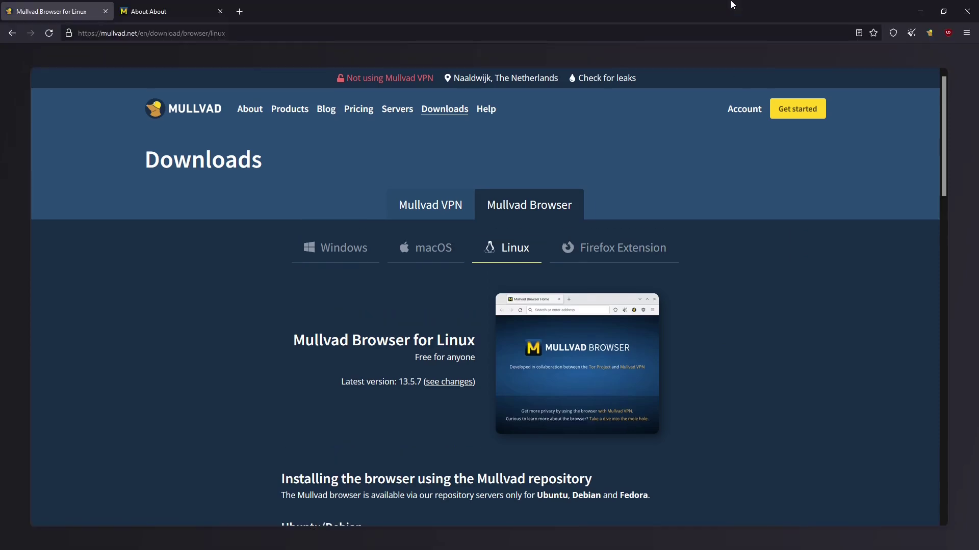
Step: Open About Mullvad Browser from the main menu's Help submenu
{"action": "left_click", "coordinate": [966, 32]}
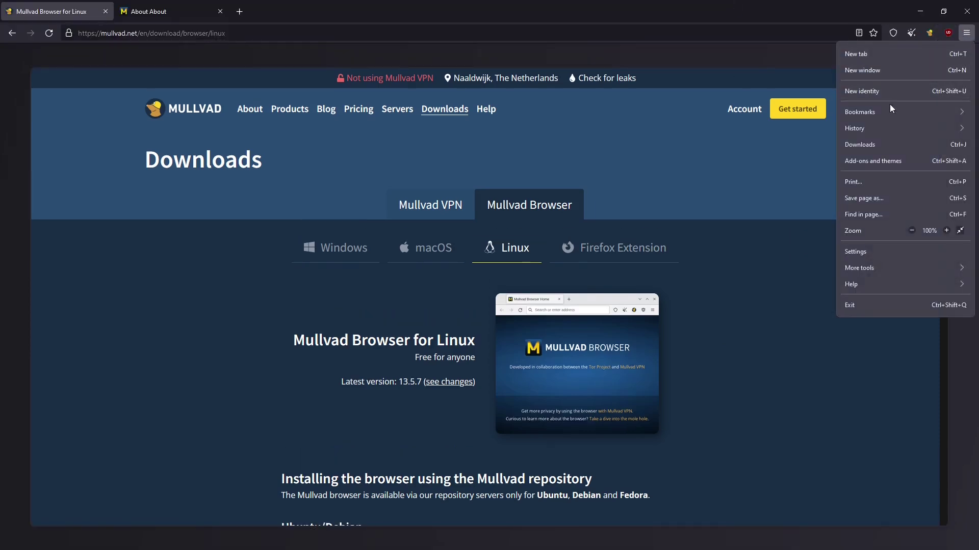
{"action": "left_click", "coordinate": [888, 284]}
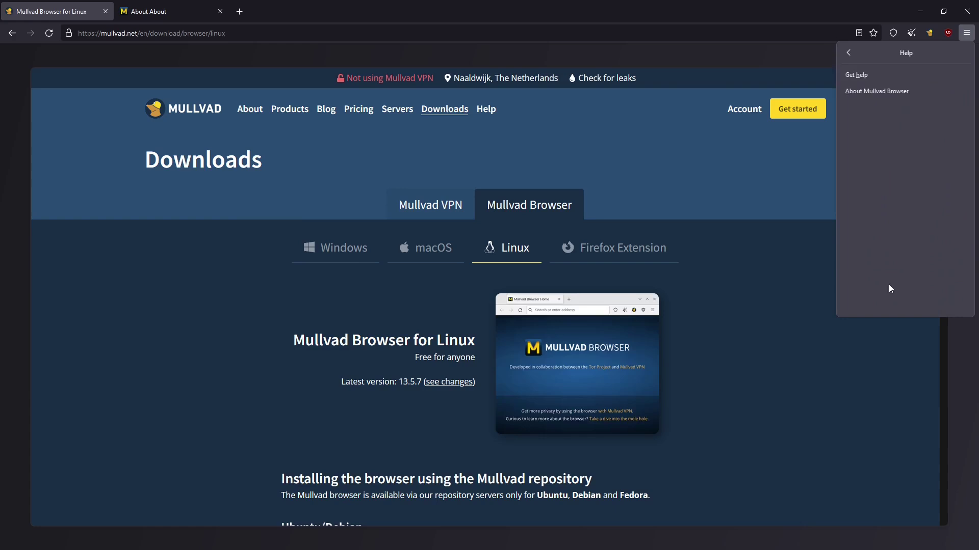
{"action": "left_click", "coordinate": [848, 54]}
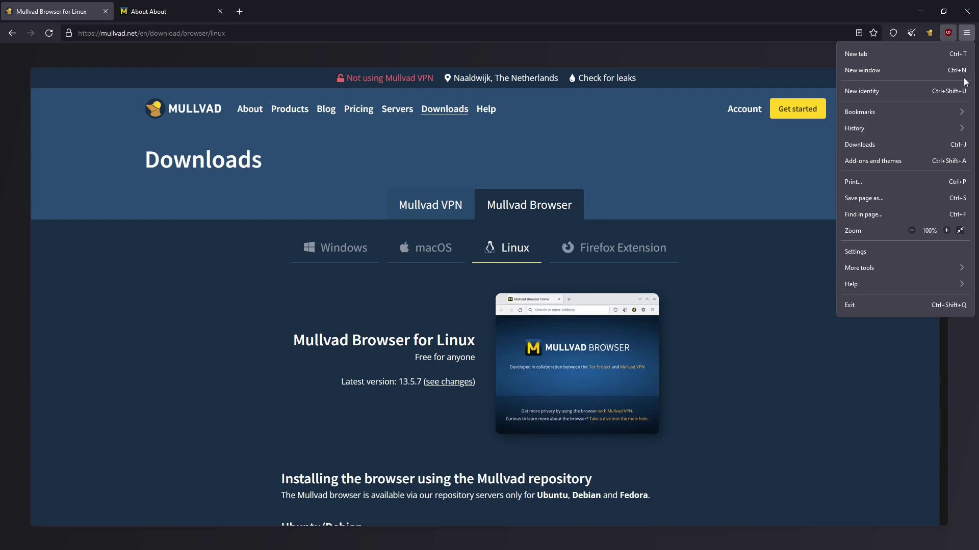
{"action": "left_click", "coordinate": [901, 286]}
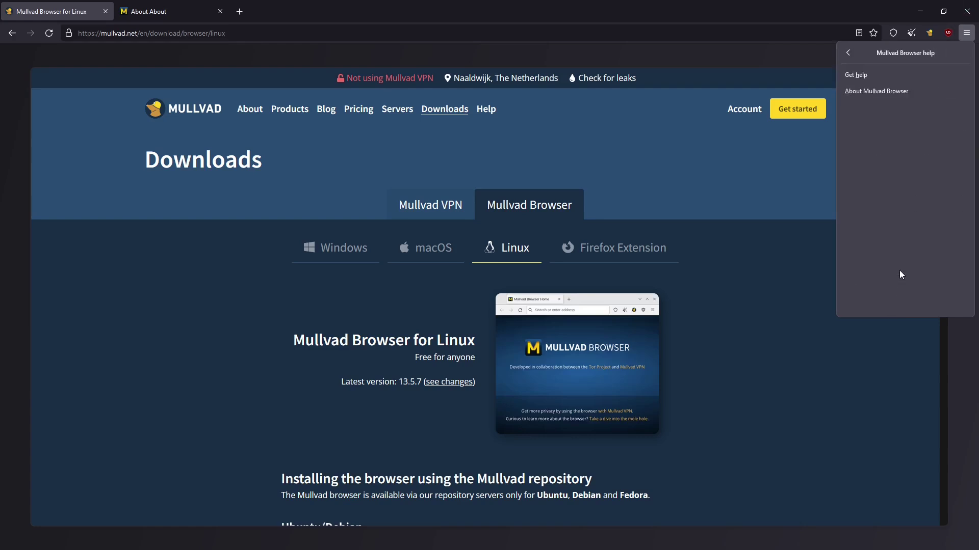
{"action": "left_click", "coordinate": [899, 93]}
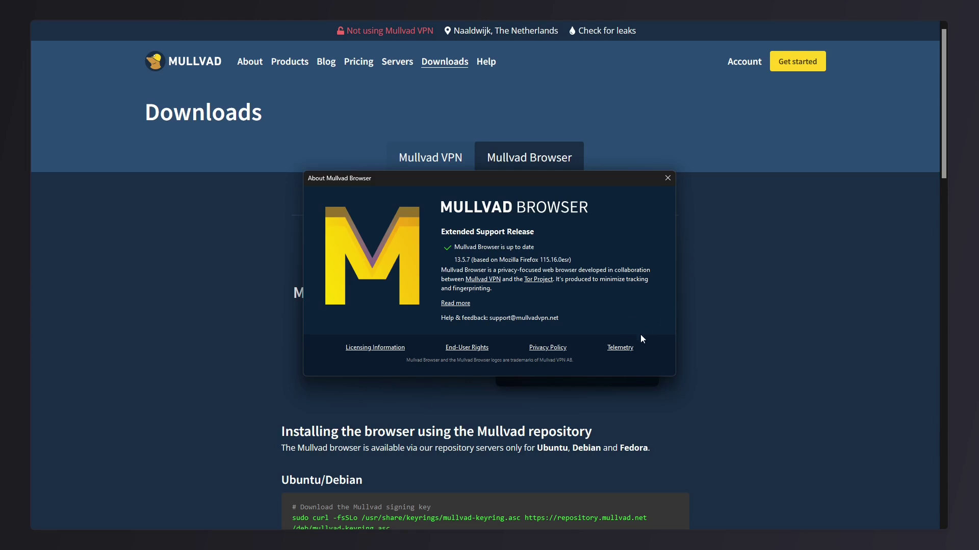
Step: Open the Telemetry information page from the About window, then close the window
{"action": "left_click", "coordinate": [629, 349]}
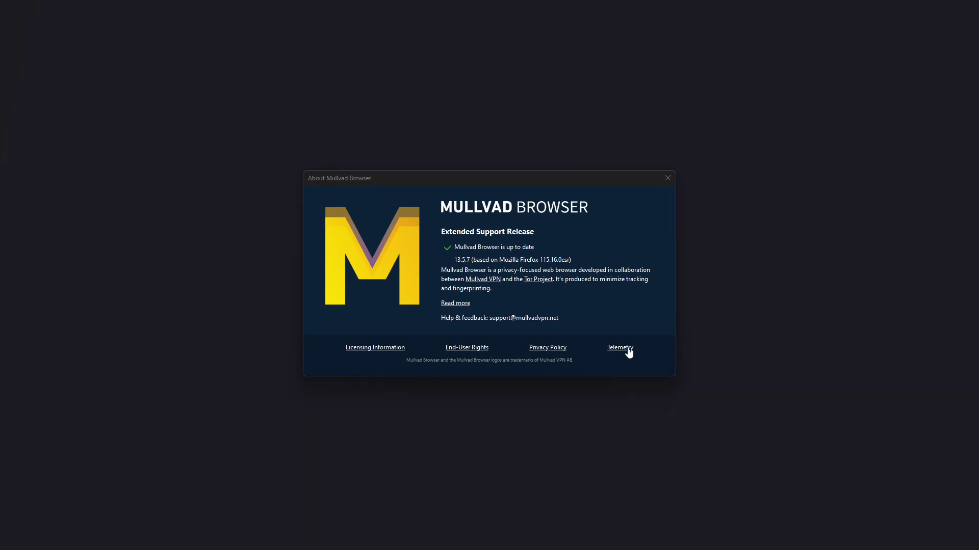
{"action": "left_click", "coordinate": [668, 178]}
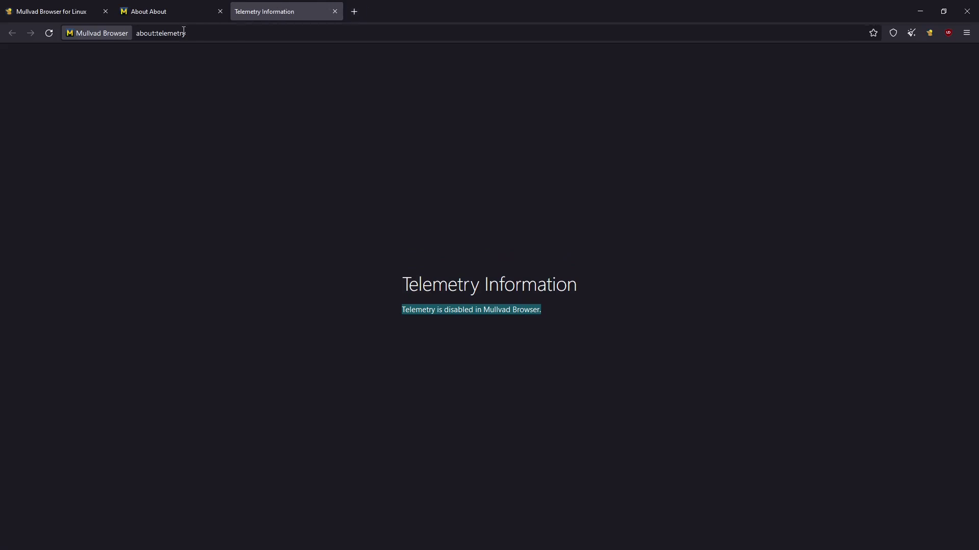
Step: From the about:about tab, edit the address to about:config and load it
{"action": "left_click", "coordinate": [146, 6]}
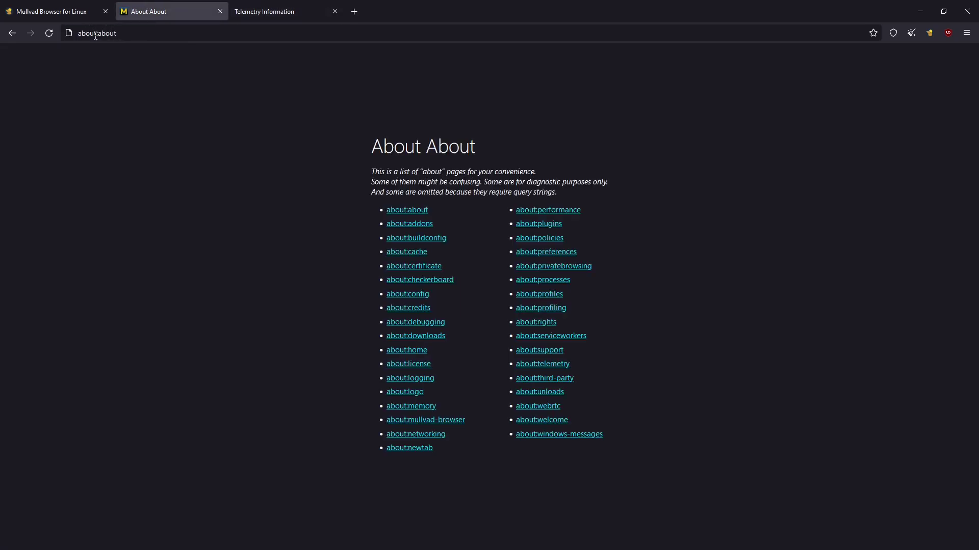
{"action": "left_click_drag", "start_coordinate": [78, 34], "coordinate": [124, 33]}
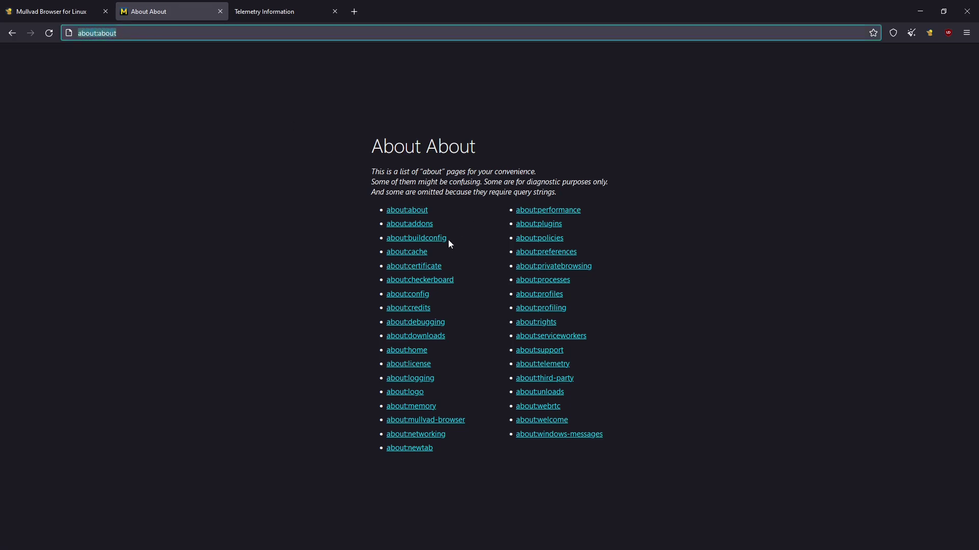
{"action": "key", "text": "End"}
{"action": "left_click", "coordinate": [418, 294]}
{"action": "key", "text": "F11"}
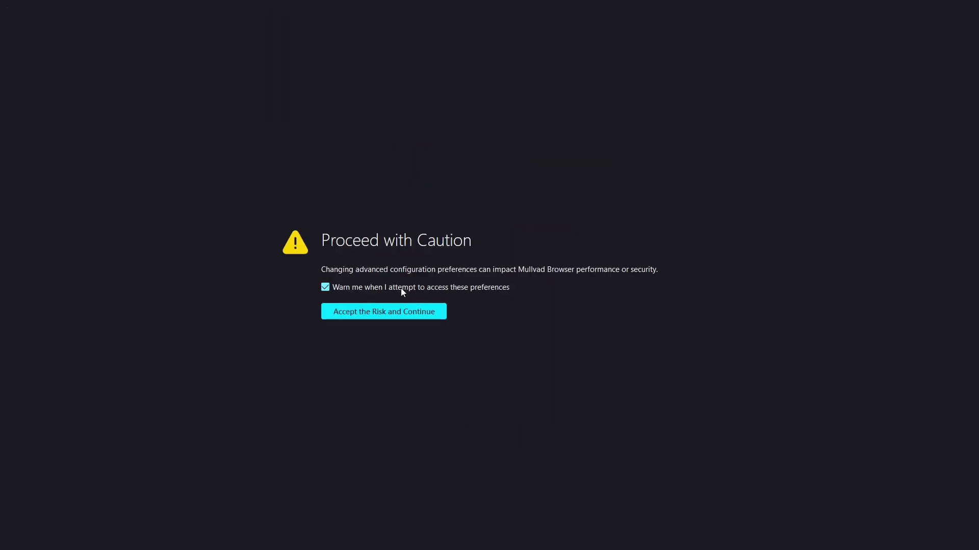
Step: Accept the risk warning and show all preferences, starting at accessibility.*
{"action": "left_click", "coordinate": [363, 311]}
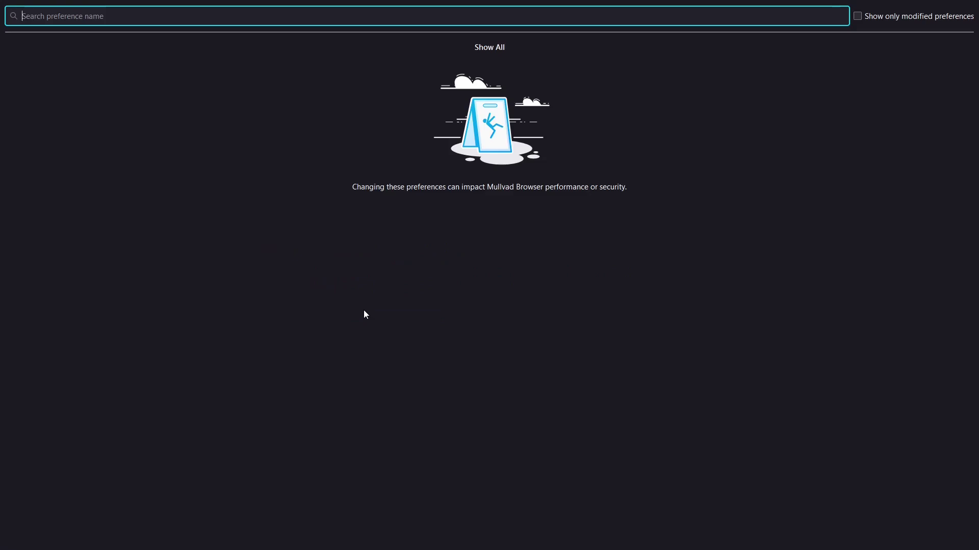
{"action": "left_click", "coordinate": [488, 46]}
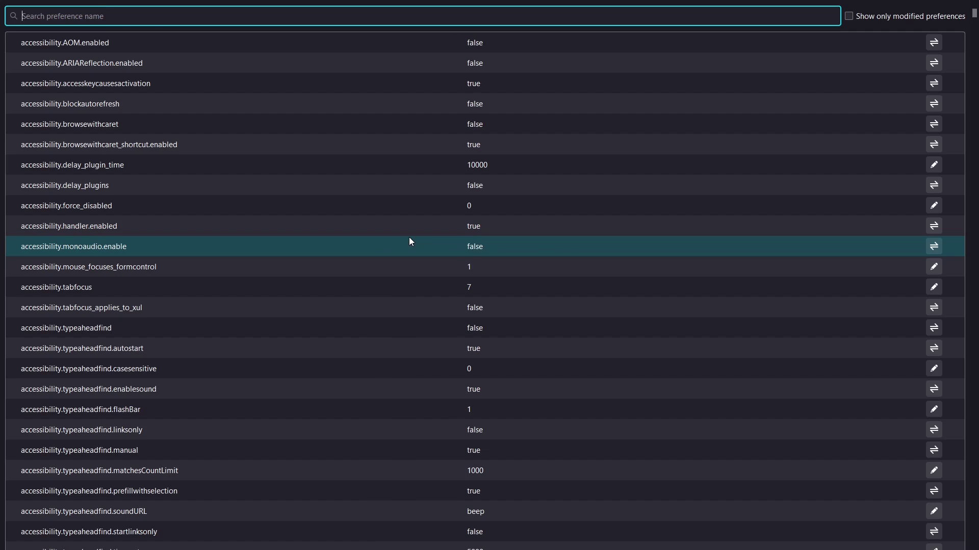
{"action": "scroll", "coordinate": [409, 241], "scroll_direction": "down", "scroll_amount": 5}
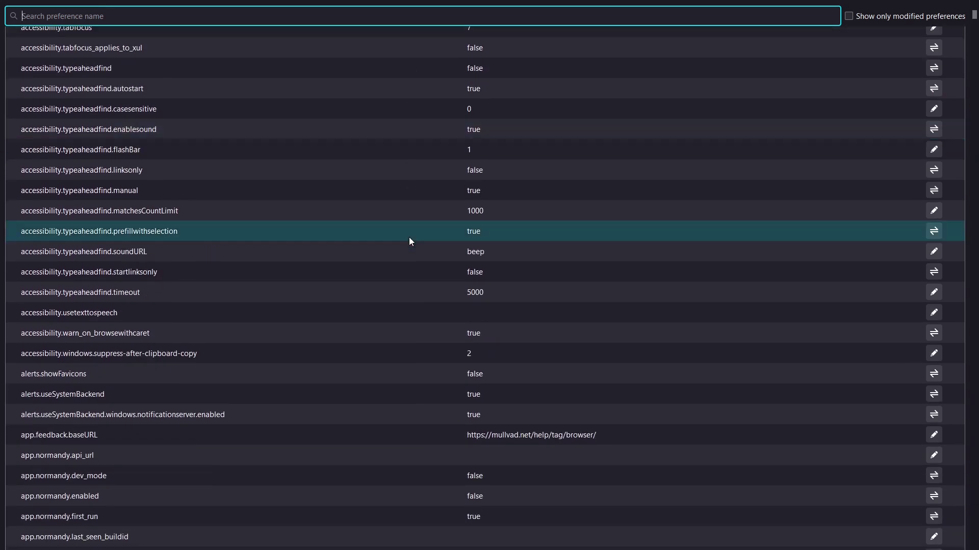
{"action": "scroll", "coordinate": [409, 237], "scroll_direction": "up", "scroll_amount": 5}
{"action": "mouse_move", "coordinate": [116, 21]}
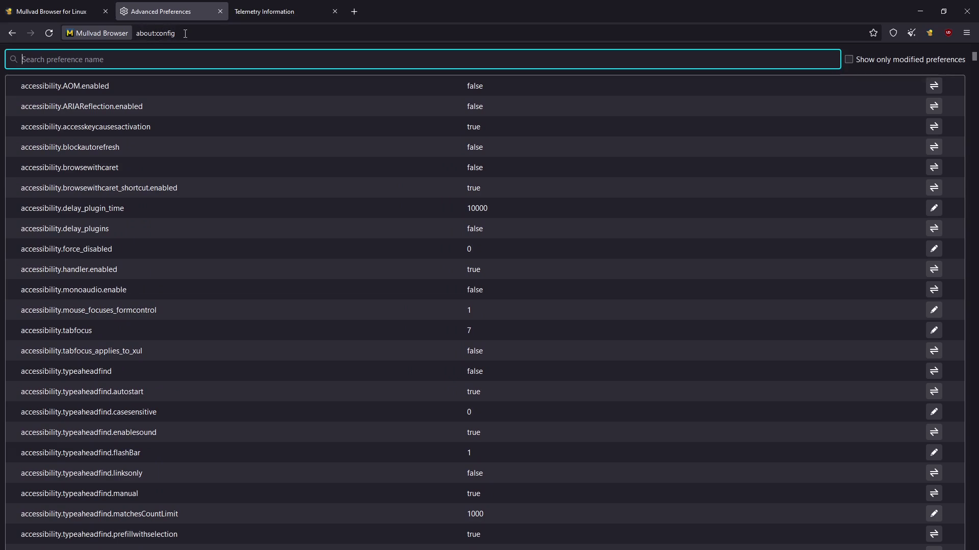
{"action": "scroll", "coordinate": [555, 279], "scroll_direction": "down", "scroll_amount": 12}
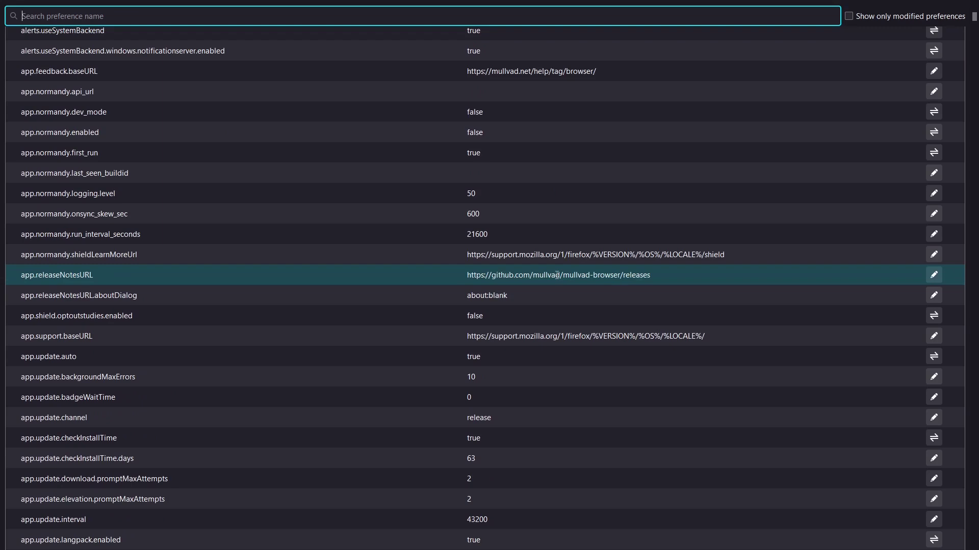
{"action": "scroll", "coordinate": [569, 252], "scroll_direction": "up", "scroll_amount": 12}
{"action": "mouse_move", "coordinate": [146, 6]}
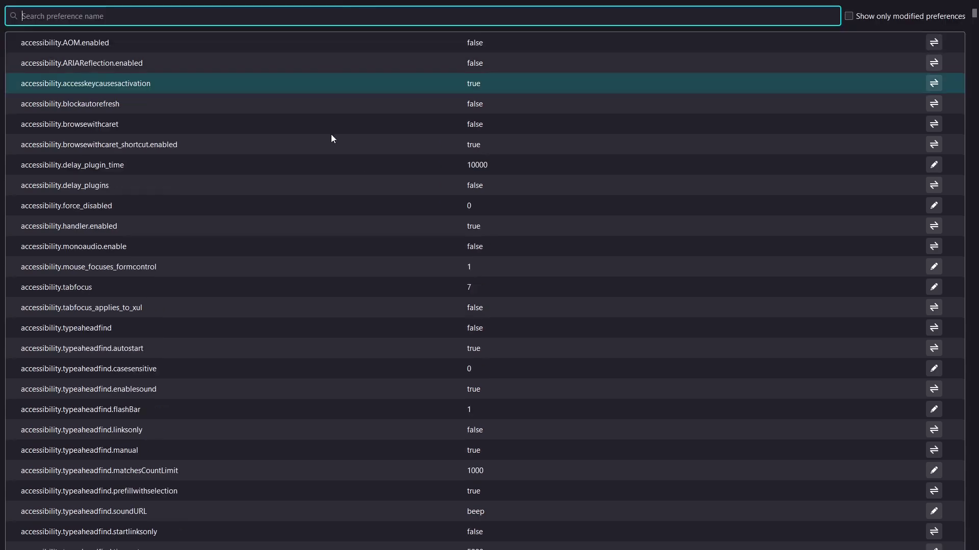
Step: Scroll down through the preference list to the app.update.* entries
{"action": "scroll", "coordinate": [453, 228], "scroll_direction": "down", "scroll_amount": 12}
{"action": "scroll", "coordinate": [453, 227], "scroll_direction": "down", "scroll_amount": 4}
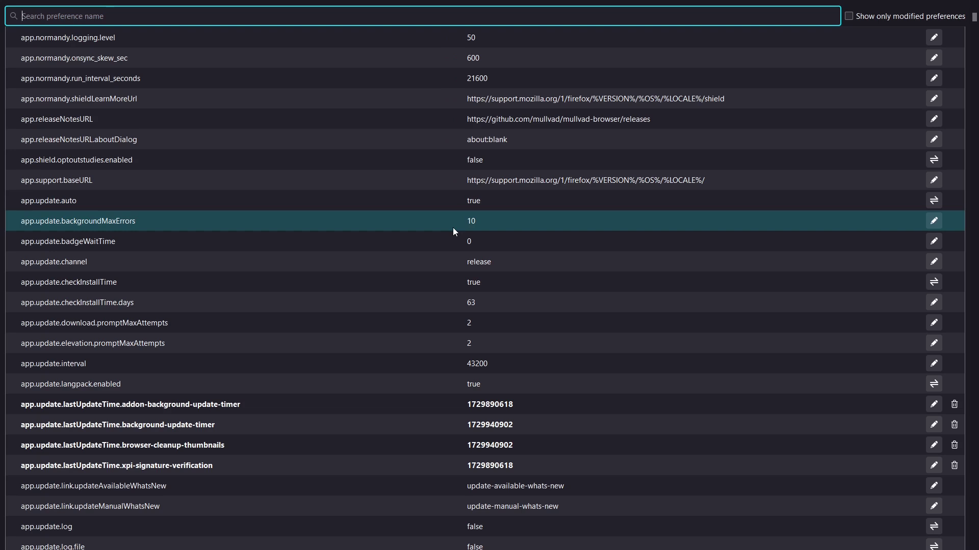
{"action": "scroll", "coordinate": [453, 229], "scroll_direction": "down", "scroll_amount": 8}
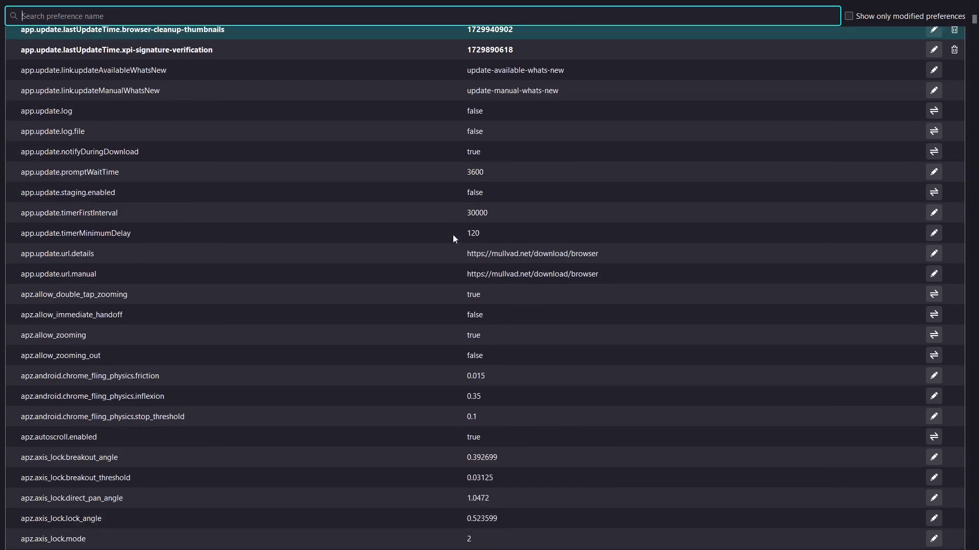
{"action": "scroll", "coordinate": [453, 234], "scroll_direction": "up", "scroll_amount": 15}
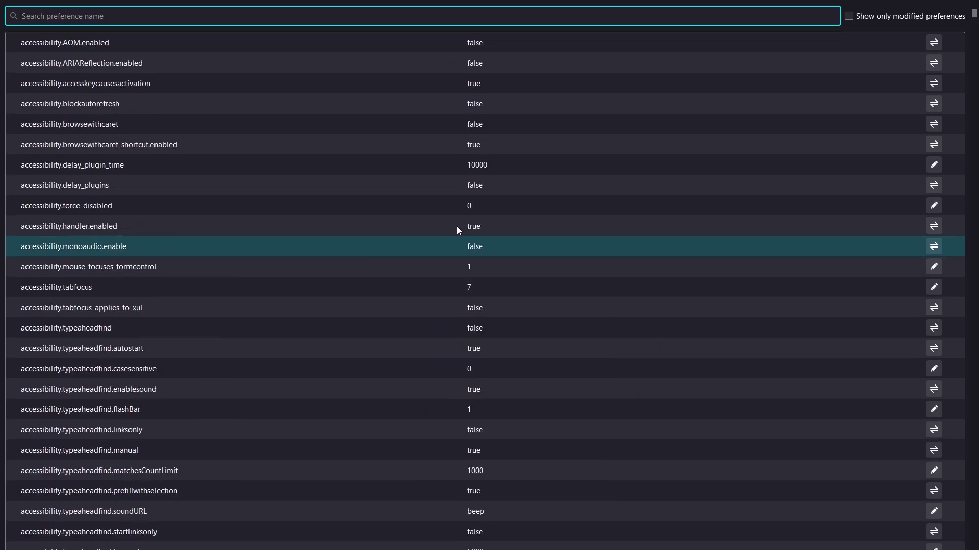
{"action": "mouse_move", "coordinate": [542, 5]}
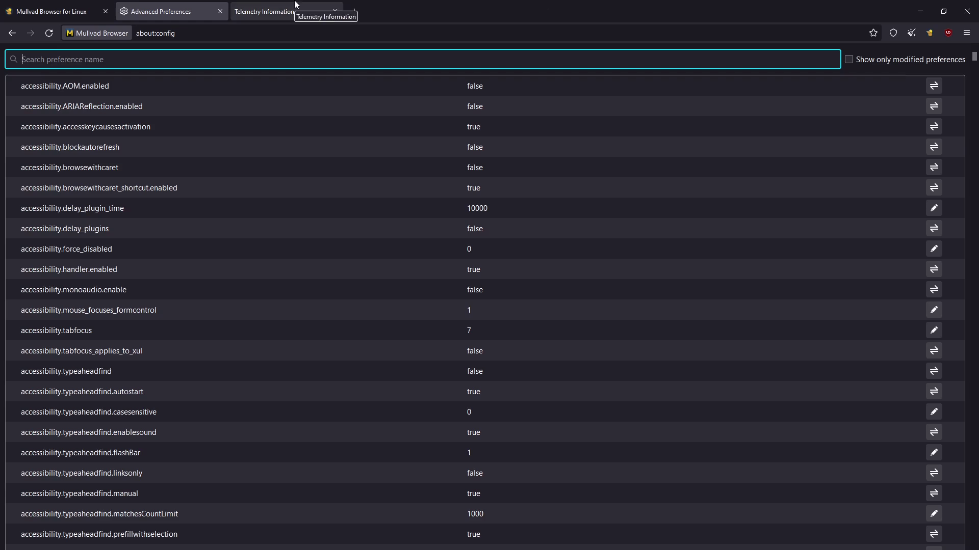
{"action": "scroll", "coordinate": [281, 317], "scroll_direction": "down", "scroll_amount": 10}
{"action": "scroll", "coordinate": [280, 317], "scroll_direction": "down", "scroll_amount": 6}
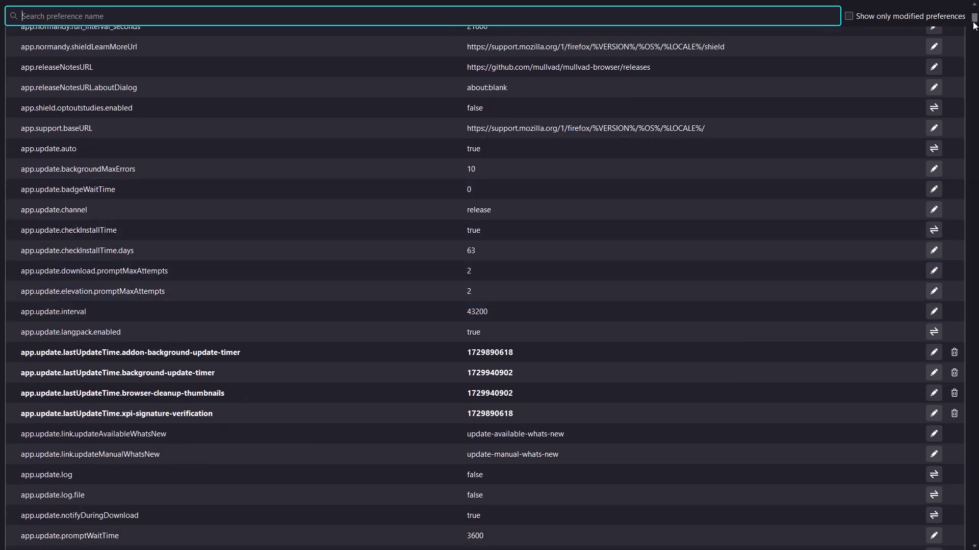
{"action": "scroll", "coordinate": [393, 359], "scroll_direction": "up", "scroll_amount": 15}
{"action": "scroll", "coordinate": [393, 359], "scroll_direction": "up", "scroll_amount": 1}
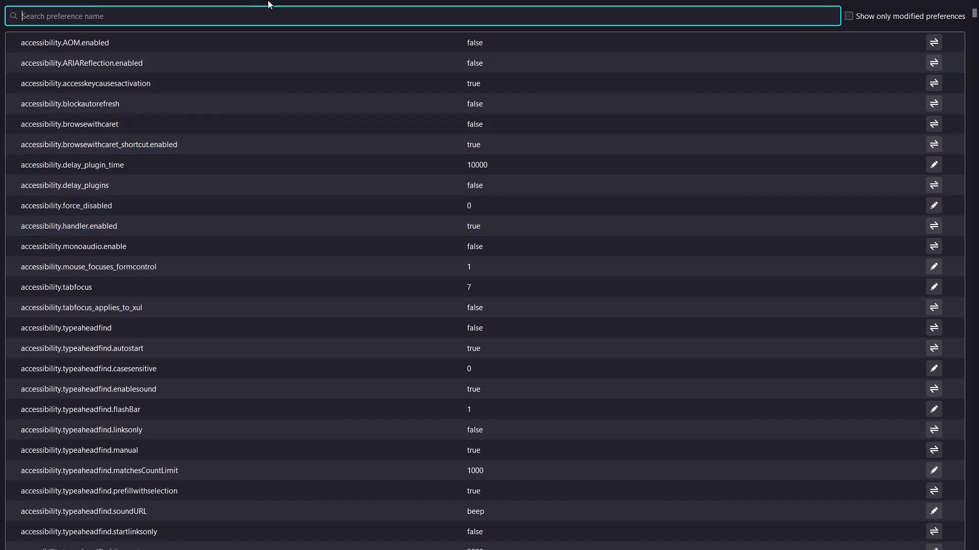
{"action": "mouse_move", "coordinate": [98, 2]}
{"action": "left_click", "coordinate": [80, 4]}
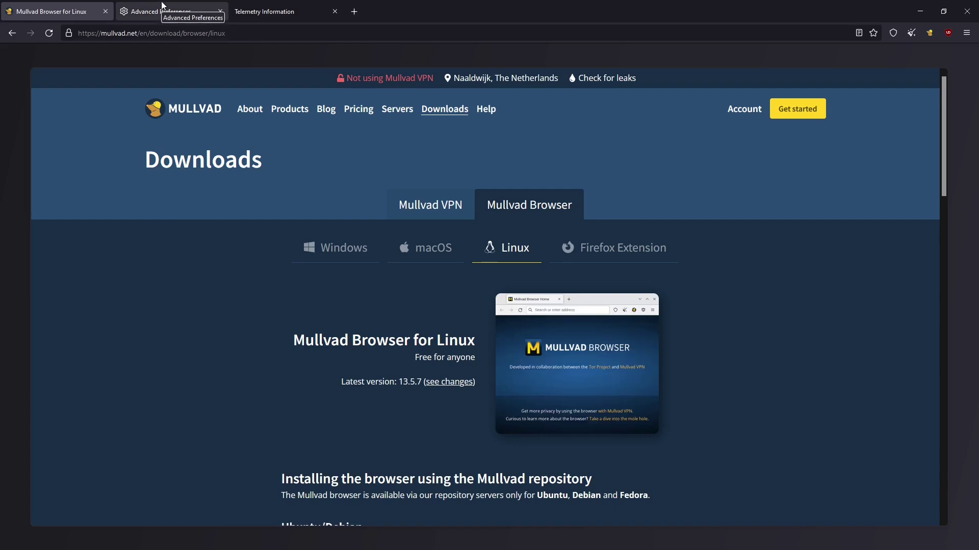
{"action": "left_click", "coordinate": [892, 34]}
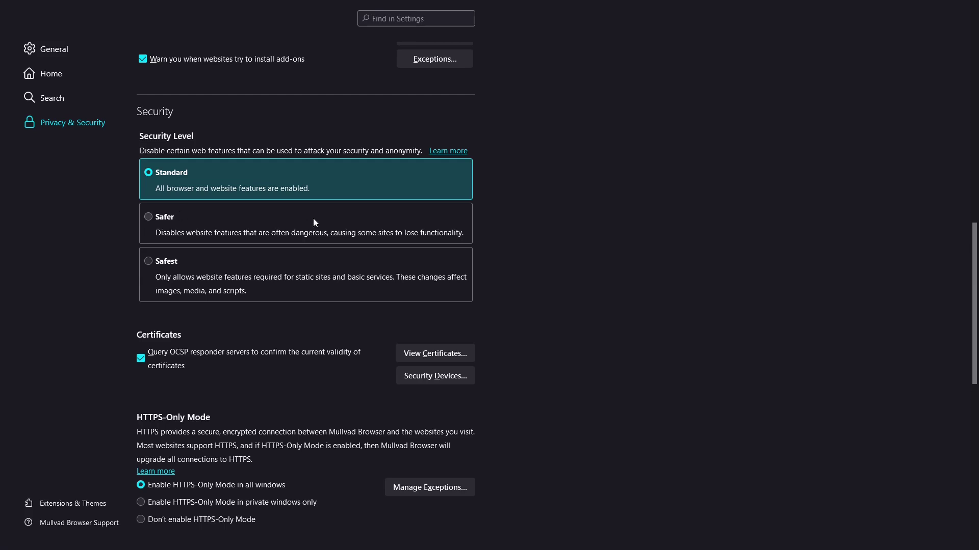
{"action": "scroll", "coordinate": [368, 265], "scroll_direction": "up", "scroll_amount": 15}
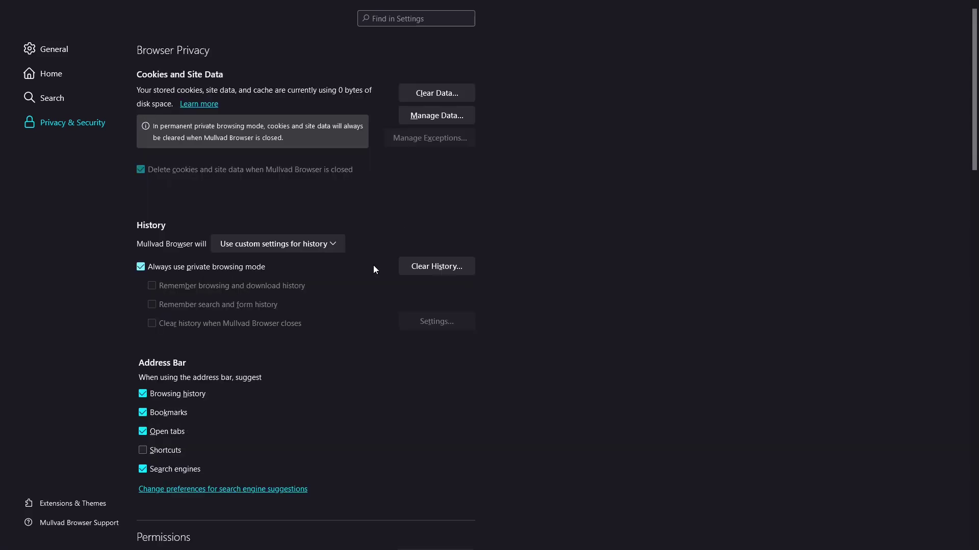
{"action": "scroll", "coordinate": [373, 265], "scroll_direction": "down", "scroll_amount": 15}
{"action": "scroll", "coordinate": [371, 265], "scroll_direction": "down", "scroll_amount": 5}
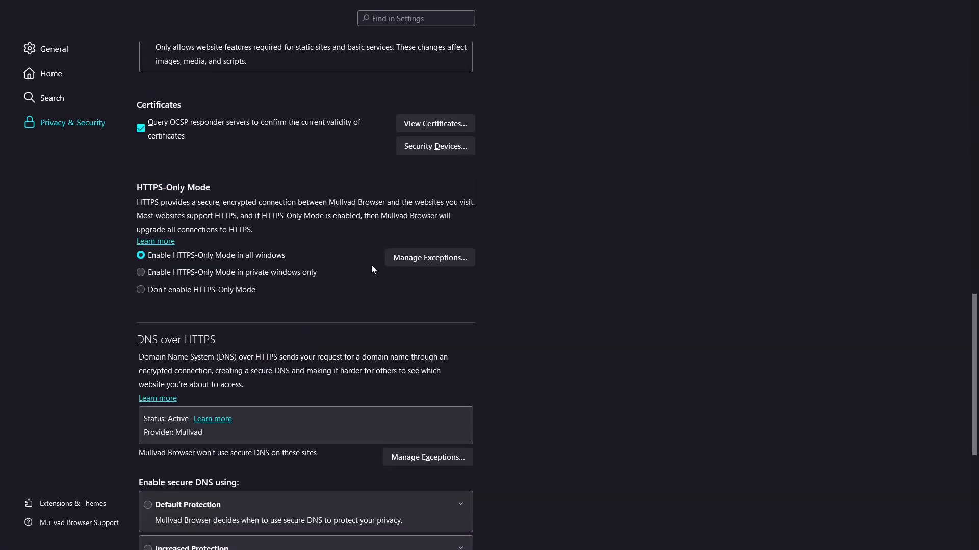
{"action": "scroll", "coordinate": [371, 265], "scroll_direction": "down", "scroll_amount": 3}
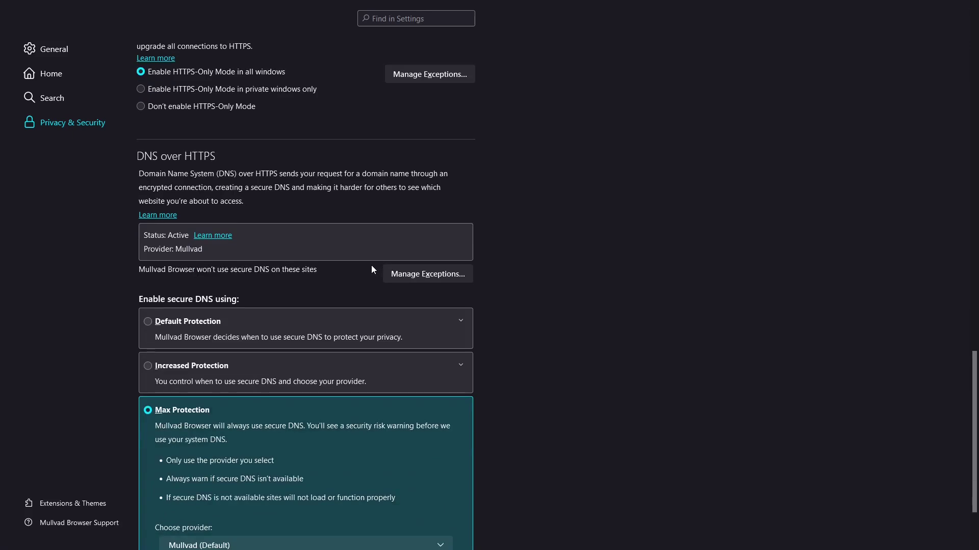
{"action": "scroll", "coordinate": [371, 266], "scroll_direction": "down", "scroll_amount": 2}
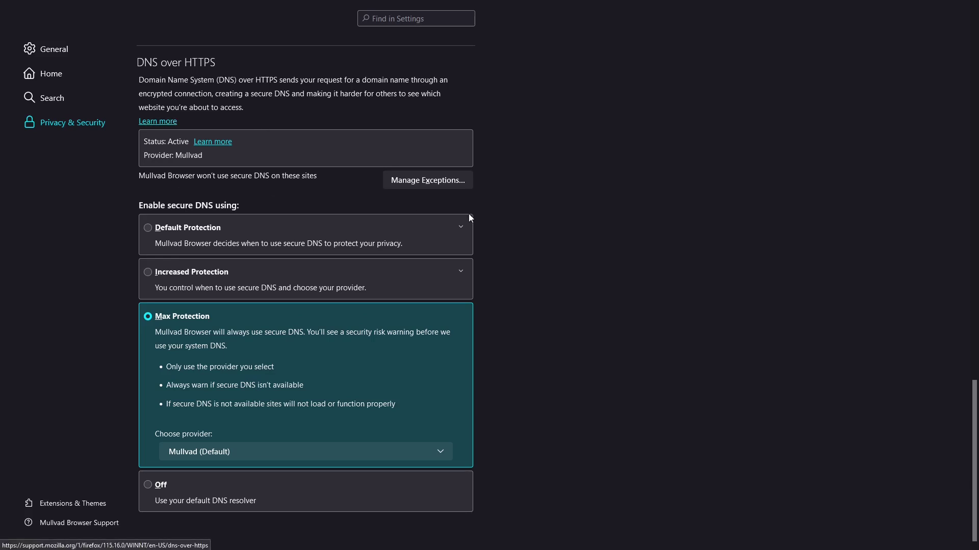
{"action": "mouse_move", "coordinate": [624, 4]}
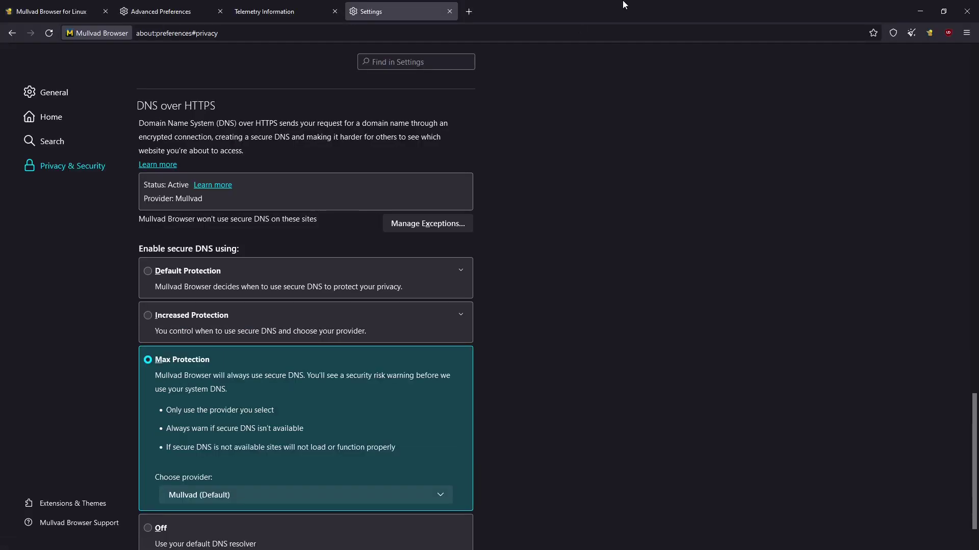
Step: Open Mullvad's DNS over HTTPS help page via the extension's Enable Mullvad DoH Read more link
{"action": "left_click", "coordinate": [932, 35]}
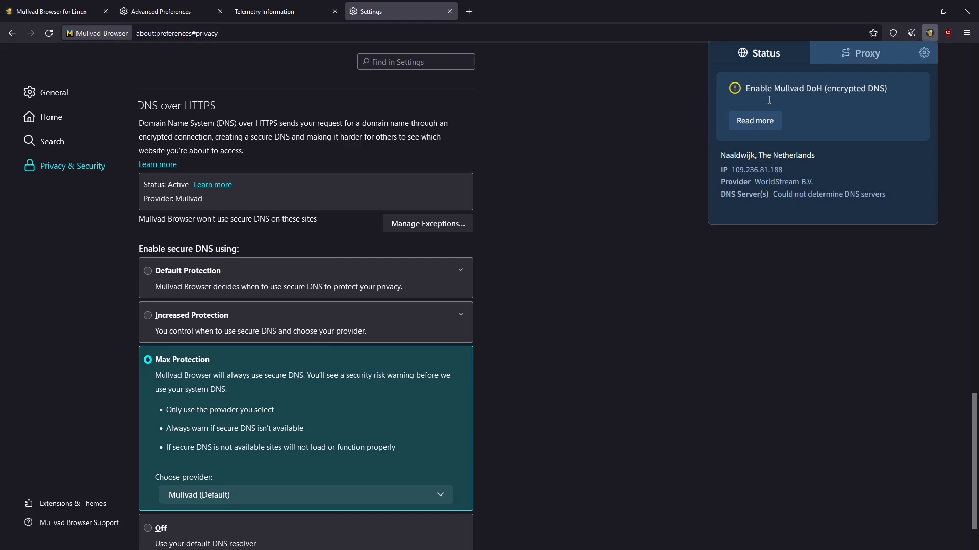
{"action": "left_click", "coordinate": [857, 60]}
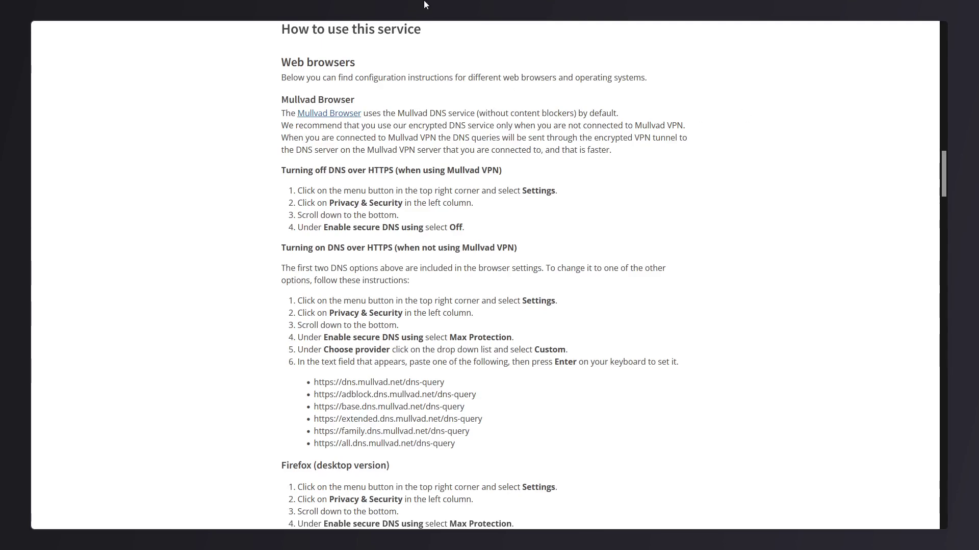
{"action": "mouse_move", "coordinate": [150, 16]}
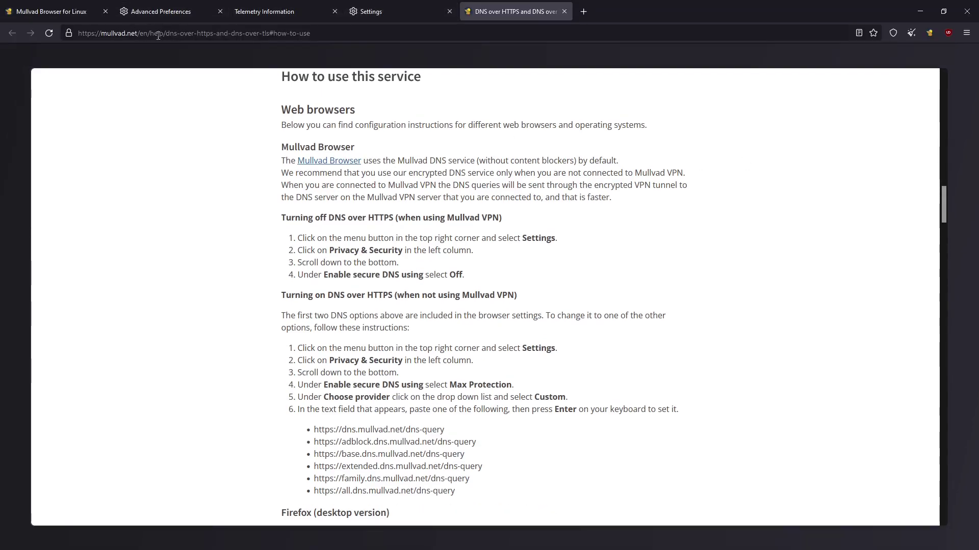
{"action": "left_click_drag", "start_coordinate": [280, 31], "coordinate": [422, 30]}
{"action": "left_click", "coordinate": [255, 99]}
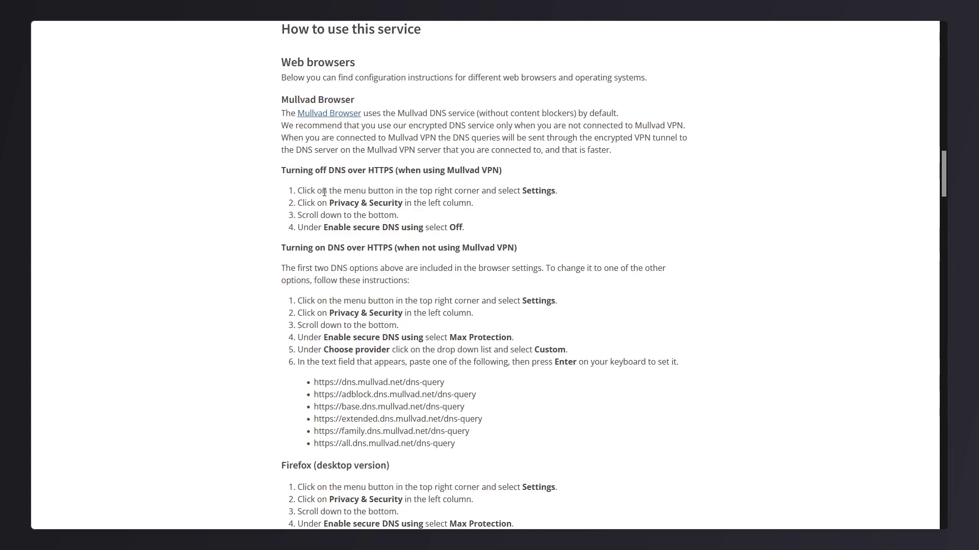
{"action": "scroll", "coordinate": [324, 192], "scroll_direction": "down", "scroll_amount": 9}
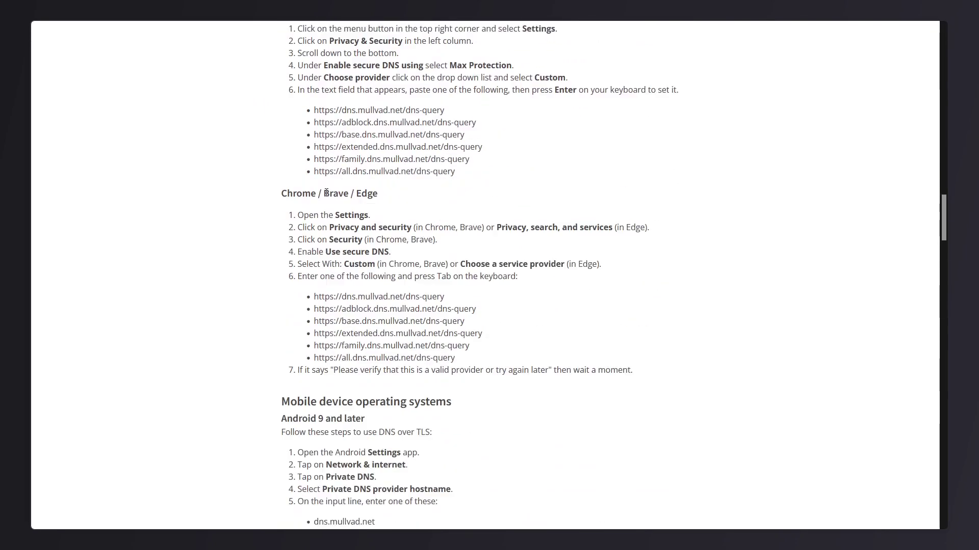
{"action": "scroll", "coordinate": [327, 193], "scroll_direction": "down", "scroll_amount": 20}
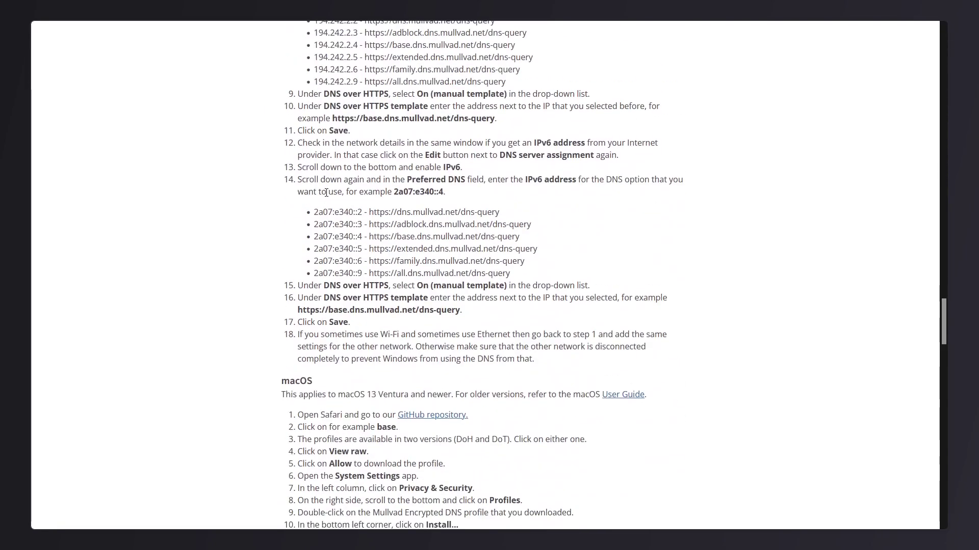
{"action": "scroll", "coordinate": [326, 193], "scroll_direction": "down", "scroll_amount": 10}
{"action": "scroll", "coordinate": [327, 193], "scroll_direction": "up", "scroll_amount": 20}
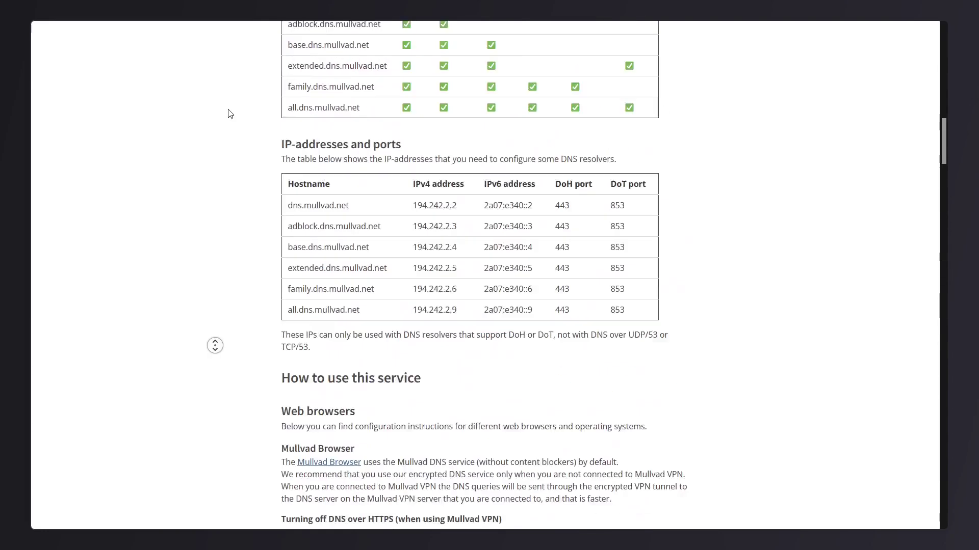
{"action": "scroll", "coordinate": [253, 280], "scroll_direction": "down", "scroll_amount": 9}
{"action": "scroll", "coordinate": [256, 281], "scroll_direction": "up", "scroll_amount": 2}
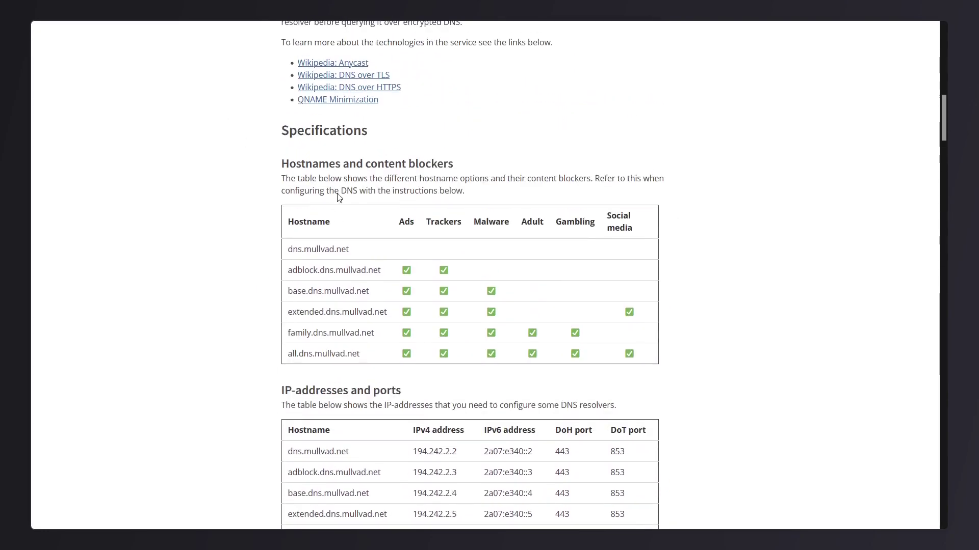
{"action": "left_click_drag", "start_coordinate": [260, 167], "coordinate": [494, 160]}
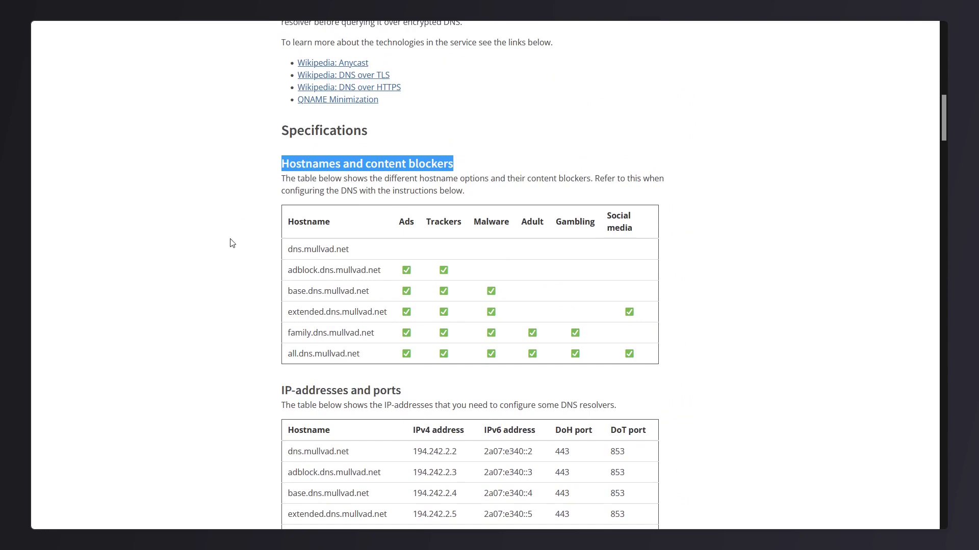
{"action": "left_click", "coordinate": [258, 263]}
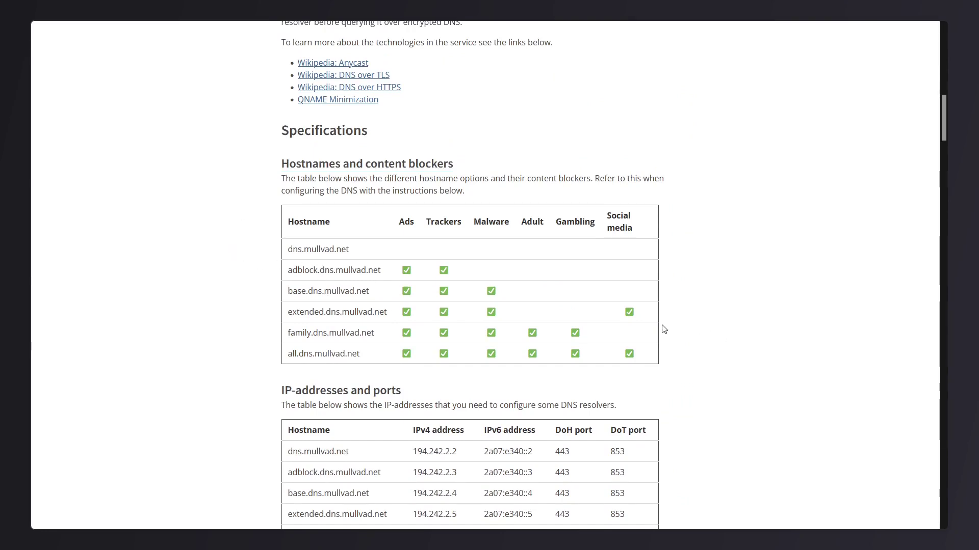
{"action": "scroll", "coordinate": [671, 321], "scroll_direction": "down", "scroll_amount": 2}
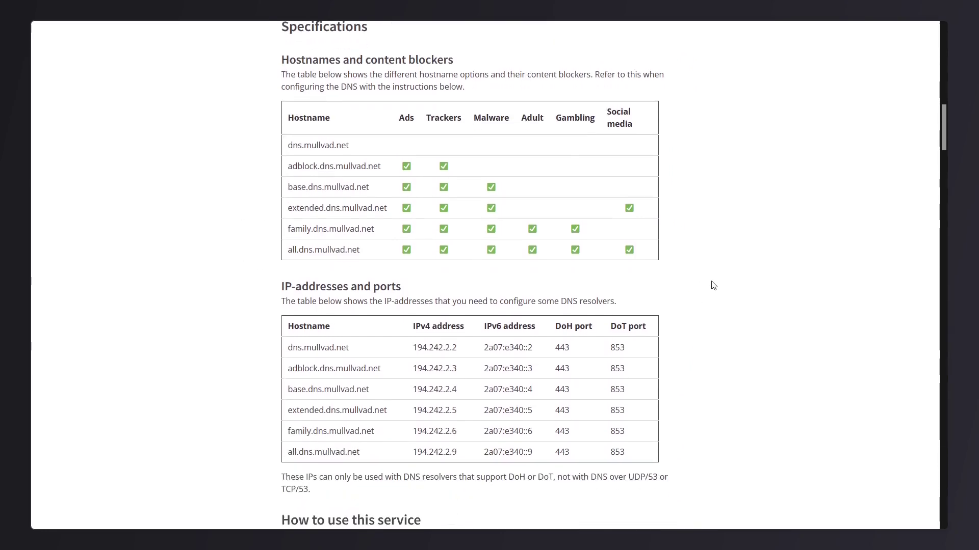
{"action": "double_click", "coordinate": [400, 120]}
{"action": "left_click_drag", "start_coordinate": [418, 121], "coordinate": [470, 121]}
{"action": "left_click_drag", "start_coordinate": [268, 168], "coordinate": [400, 183]}
{"action": "left_click_drag", "start_coordinate": [425, 123], "coordinate": [632, 126]}
{"action": "left_click", "coordinate": [581, 225]}
{"action": "double_click", "coordinate": [292, 253]}
{"action": "left_click", "coordinate": [219, 270]}
{"action": "scroll", "coordinate": [586, 274], "scroll_direction": "down", "scroll_amount": 6}
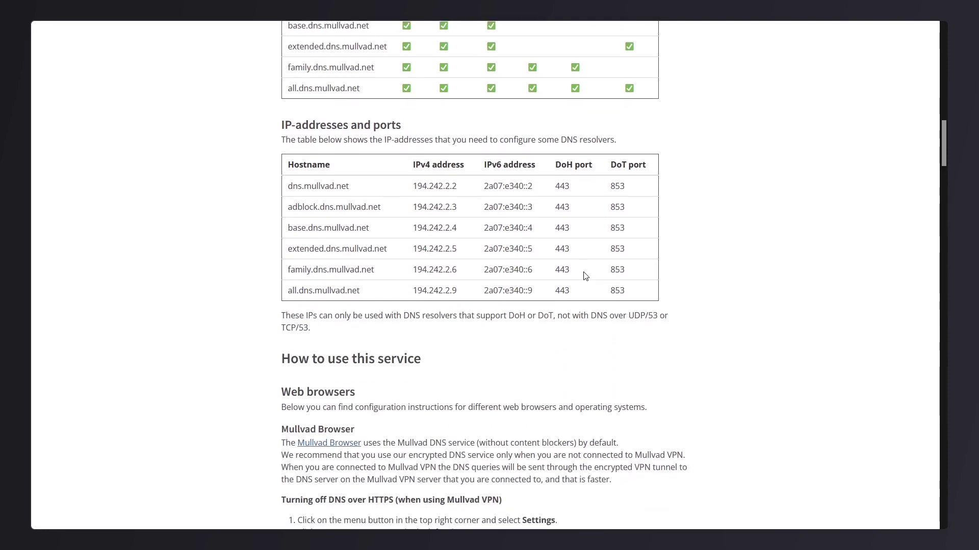
{"action": "scroll", "coordinate": [263, 163], "scroll_direction": "up", "scroll_amount": 3}
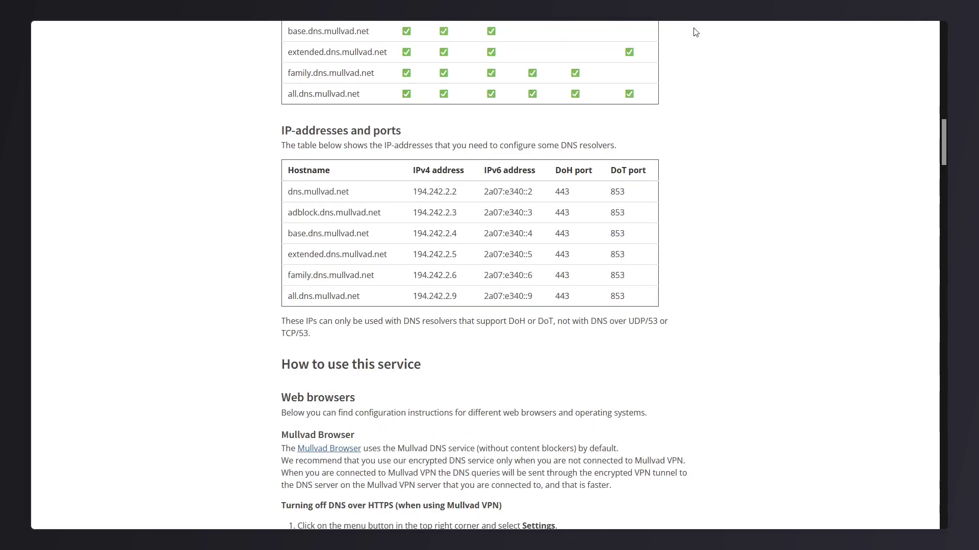
Step: Toggle fullscreen with F11 and show the main browser menu
{"action": "mouse_move", "coordinate": [723, 10]}
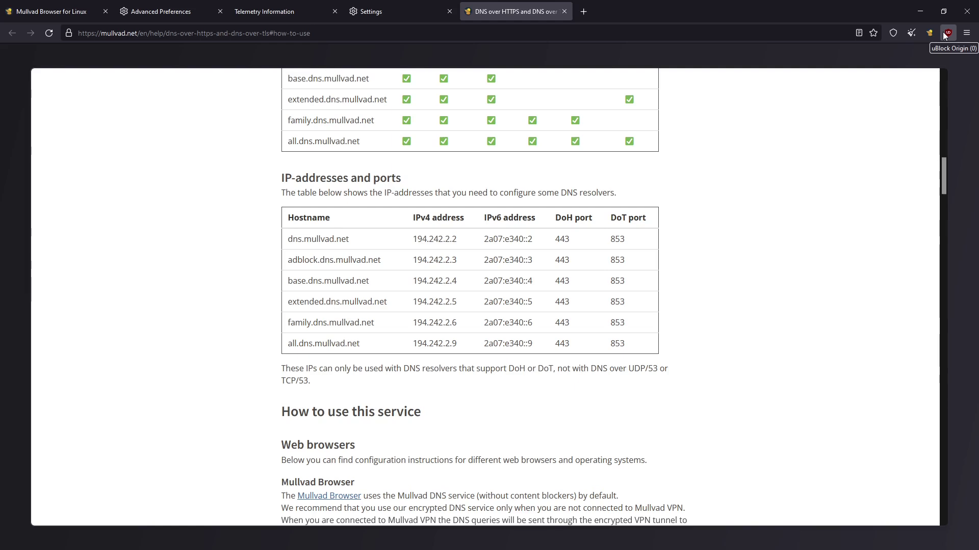
{"action": "key", "text": "F11"}
{"action": "key", "text": "F11"}
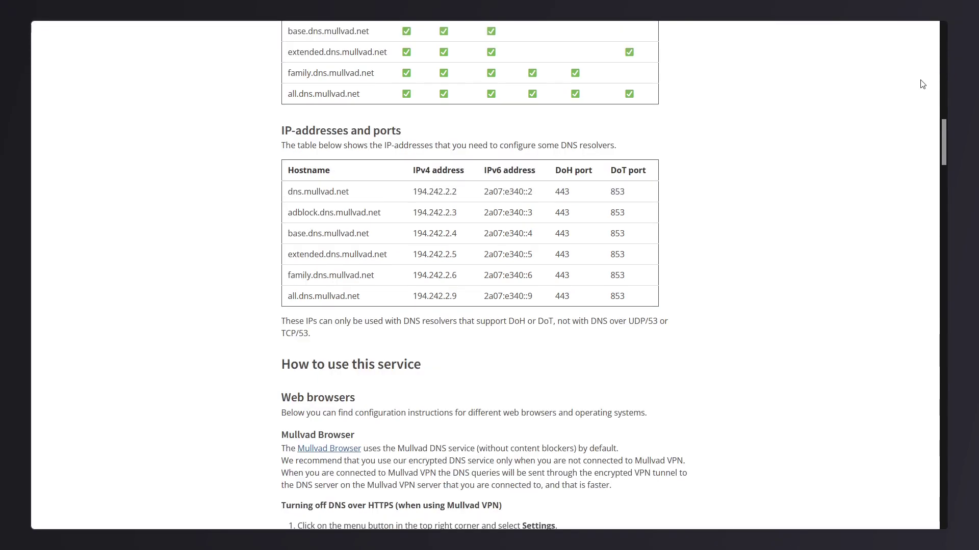
{"action": "mouse_move", "coordinate": [896, 10]}
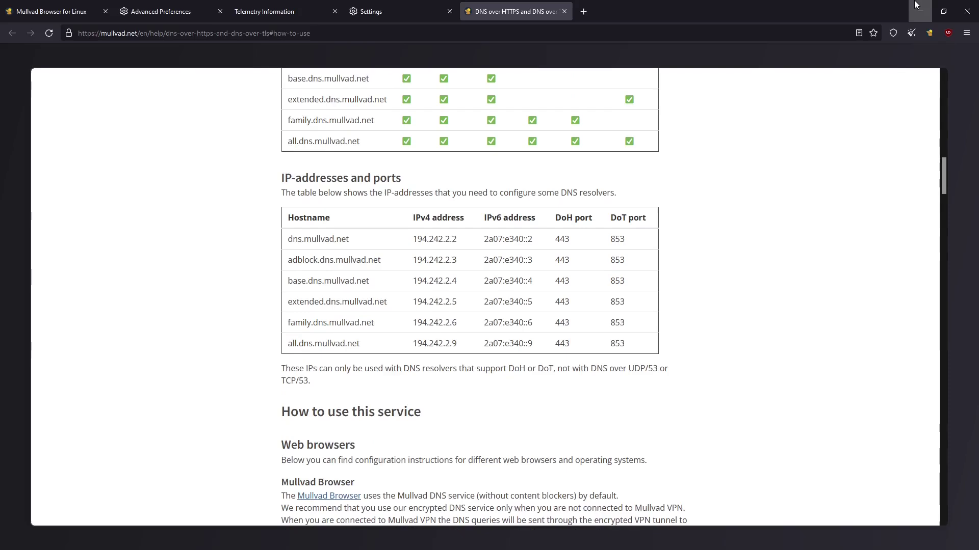
{"action": "left_click", "coordinate": [966, 33]}
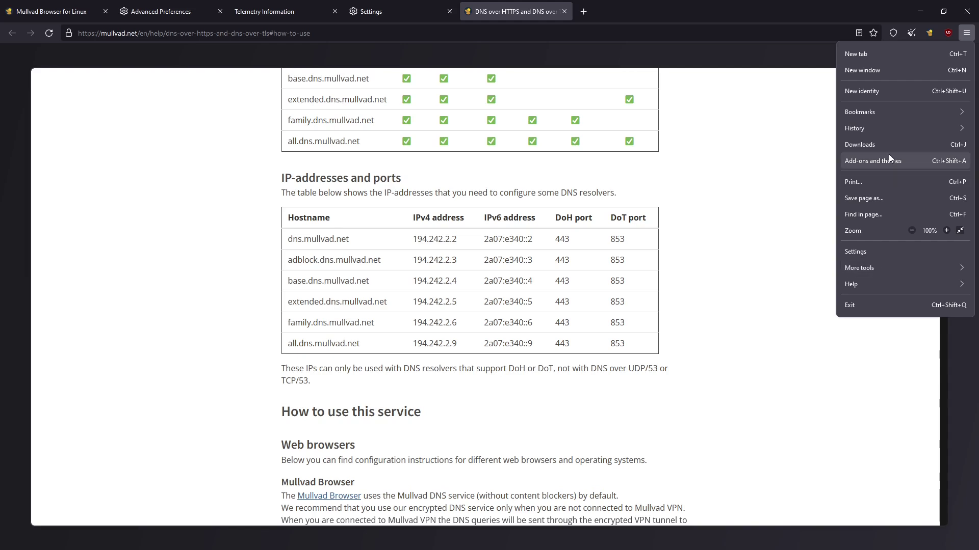
Step: Restart with a new identity, check the shield's security level, and reopen the main menu
{"action": "left_click", "coordinate": [888, 95]}
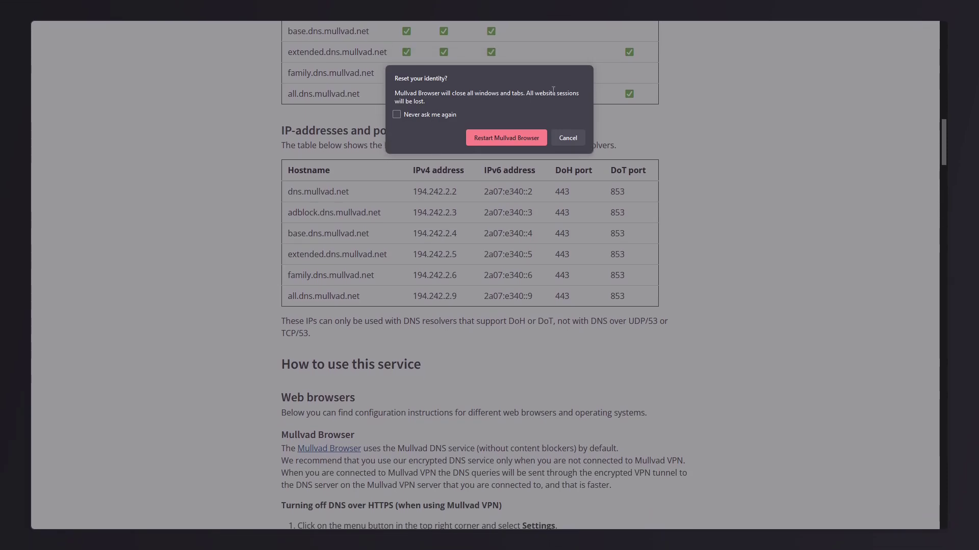
{"action": "key", "text": "Return"}
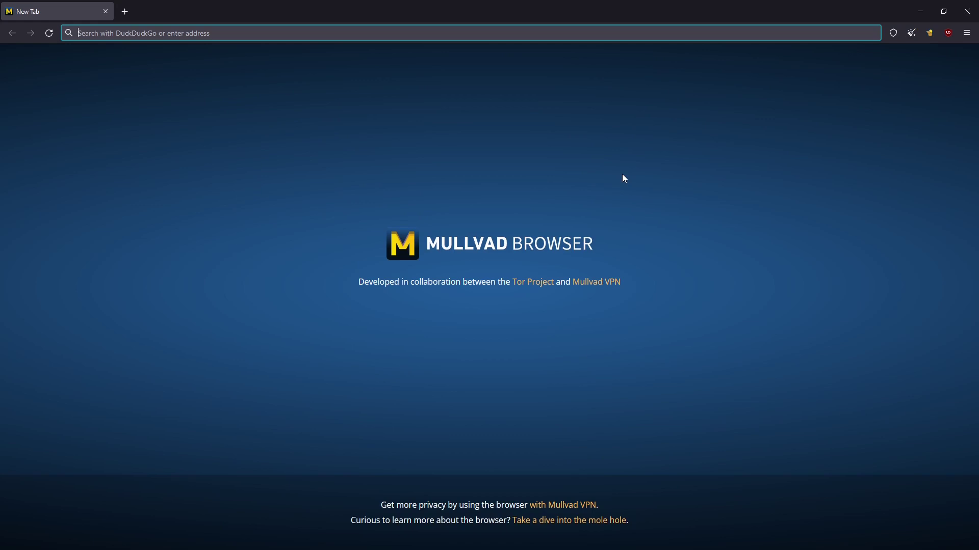
{"action": "left_click", "coordinate": [893, 33]}
{"action": "key", "text": "F11"}
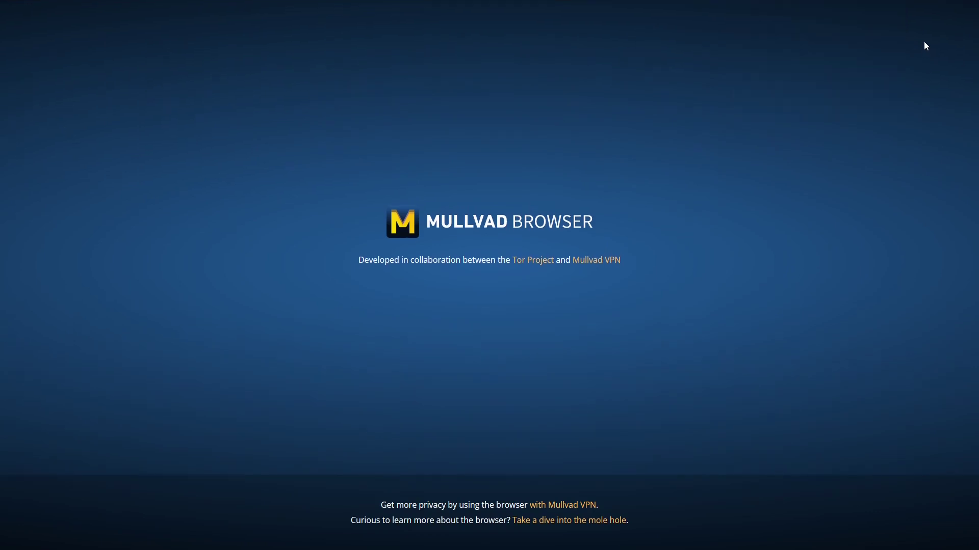
{"action": "key", "text": "F11"}
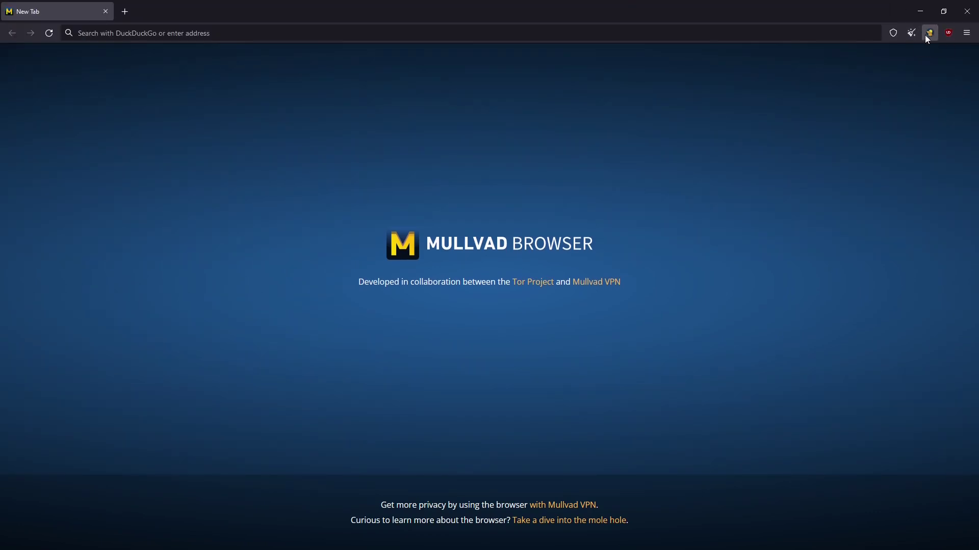
{"action": "left_click", "coordinate": [966, 33]}
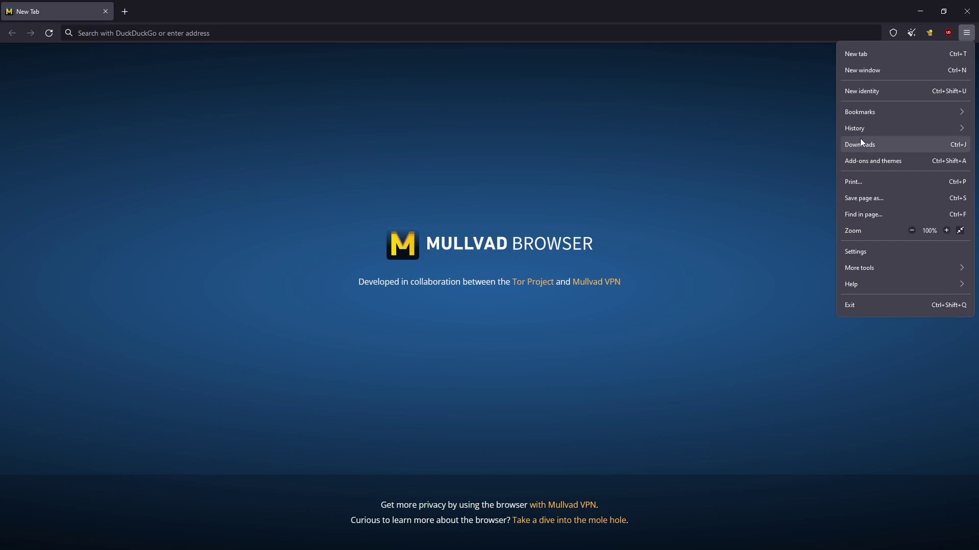
{"action": "left_click", "coordinate": [873, 255]}
{"action": "key", "text": "F11"}
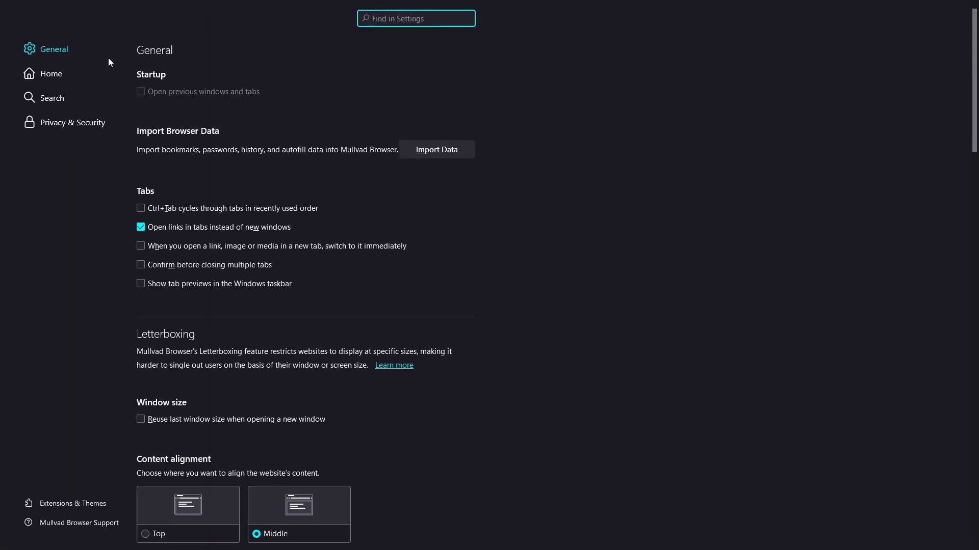
{"action": "scroll", "coordinate": [332, 187], "scroll_direction": "down", "scroll_amount": 5}
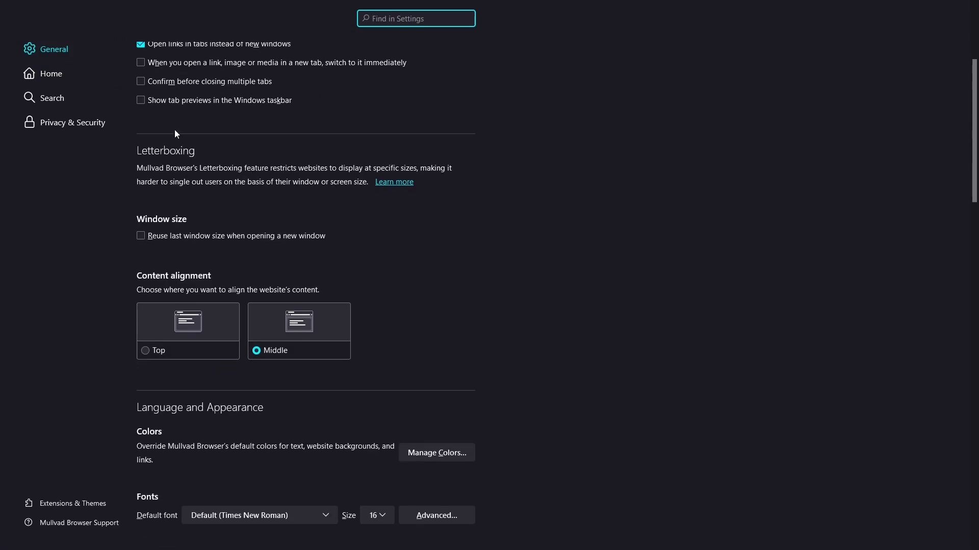
{"action": "scroll", "coordinate": [473, 201], "scroll_direction": "down", "scroll_amount": 6}
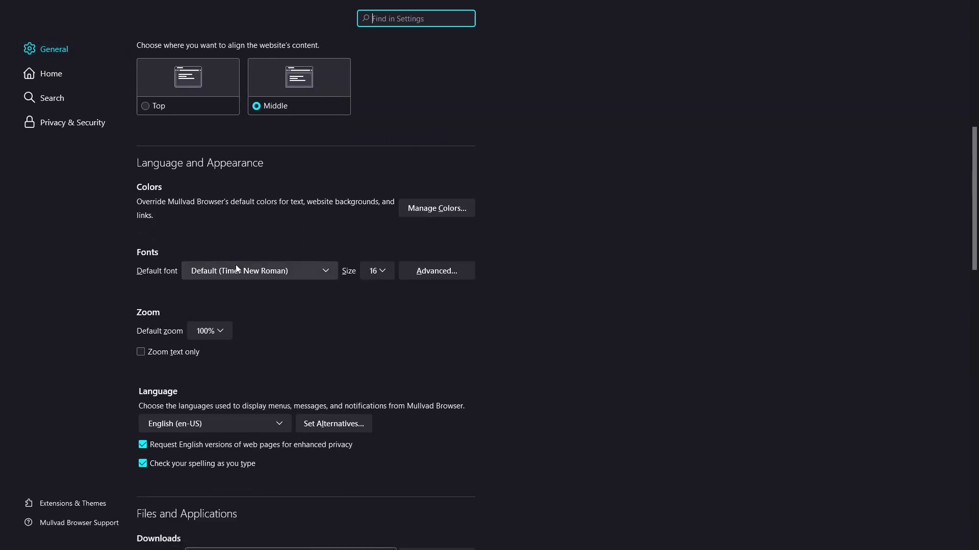
{"action": "scroll", "coordinate": [322, 262], "scroll_direction": "down", "scroll_amount": 7}
{"action": "scroll", "coordinate": [322, 262], "scroll_direction": "down", "scroll_amount": 9}
{"action": "scroll", "coordinate": [322, 258], "scroll_direction": "down", "scroll_amount": 5}
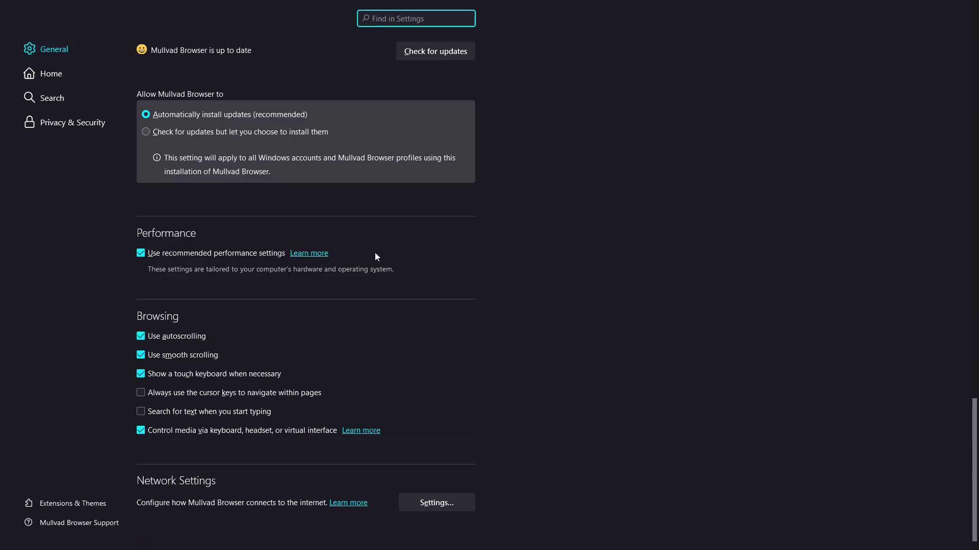
{"action": "scroll", "coordinate": [397, 314], "scroll_direction": "up", "scroll_amount": 4}
{"action": "scroll", "coordinate": [219, 194], "scroll_direction": "down", "scroll_amount": 4}
{"action": "left_click", "coordinate": [39, 72]}
{"action": "left_click", "coordinate": [55, 100]}
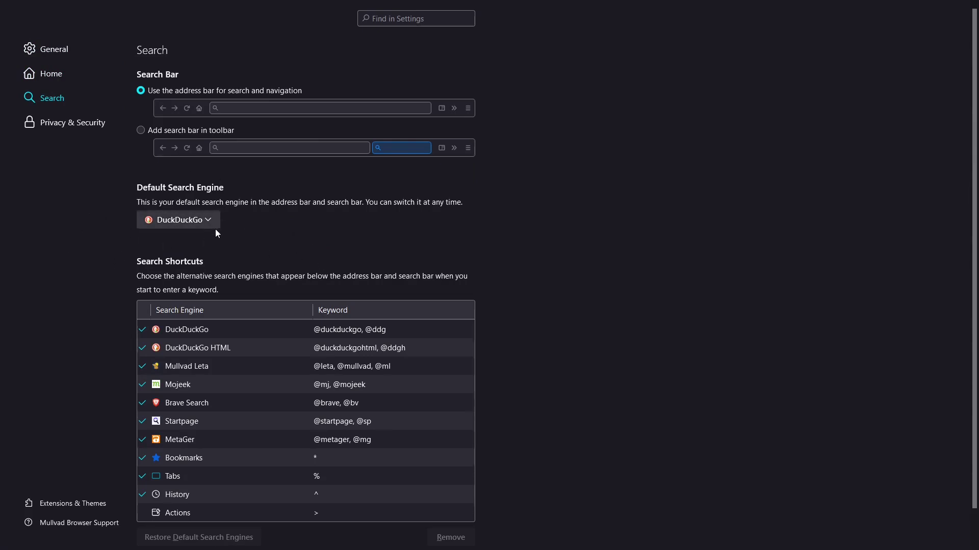
{"action": "scroll", "coordinate": [629, 274], "scroll_direction": "down", "scroll_amount": 1}
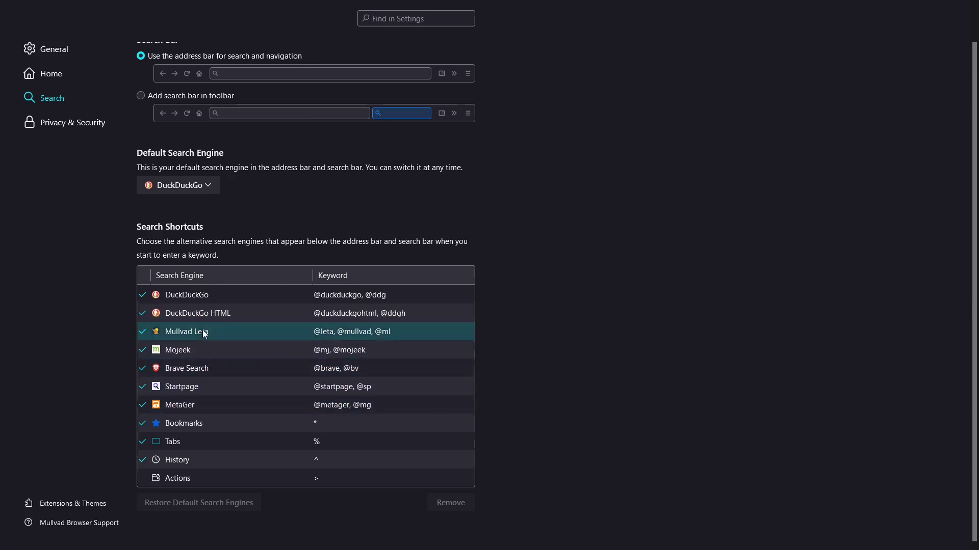
Step: Open the Privacy & Security settings panel and look over its options
{"action": "left_click", "coordinate": [74, 121]}
{"action": "scroll", "coordinate": [328, 234], "scroll_direction": "down", "scroll_amount": 5}
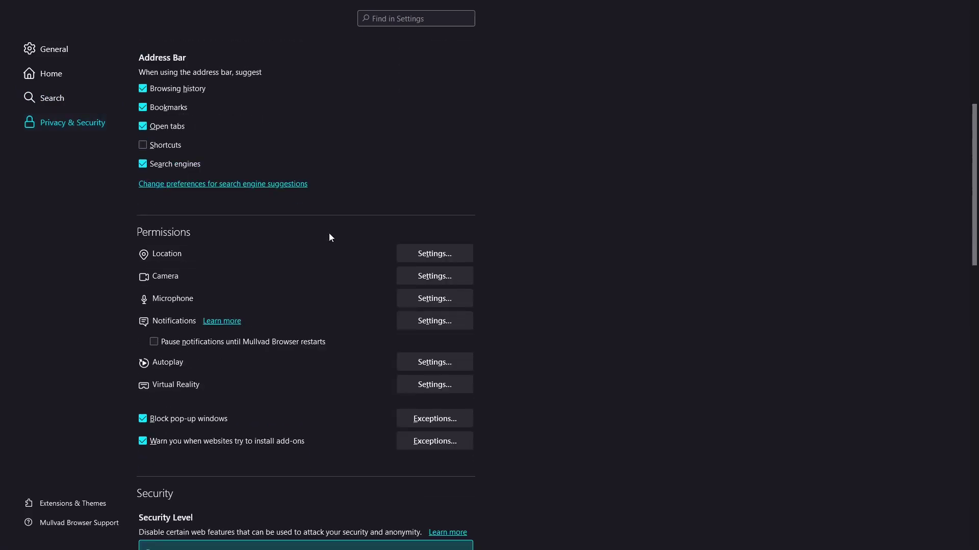
{"action": "scroll", "coordinate": [329, 235], "scroll_direction": "down", "scroll_amount": 1}
{"action": "scroll", "coordinate": [203, 191], "scroll_direction": "up", "scroll_amount": 6}
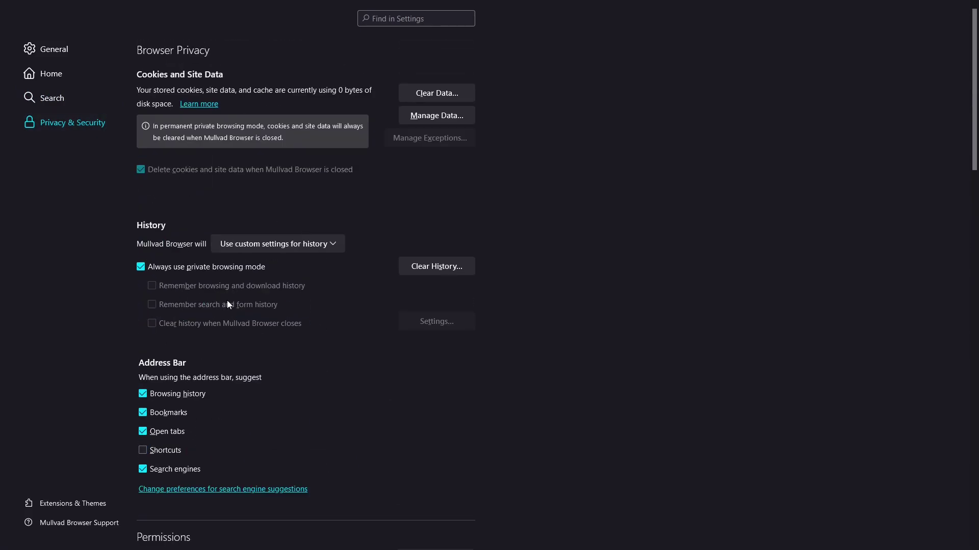
Step: Keep Always use private browsing mode on by cancelling the restart, then review down to DNS over HTTPS
{"action": "left_click", "coordinate": [212, 266]}
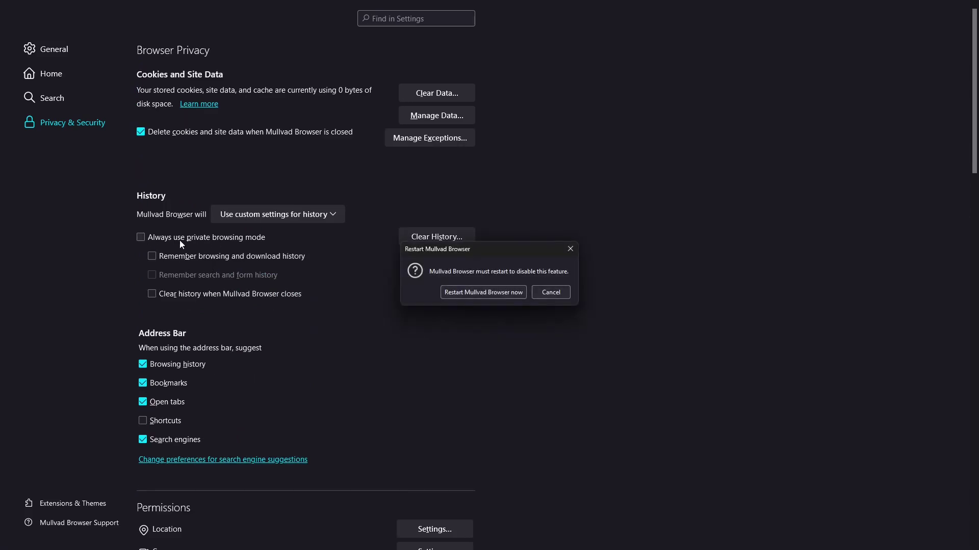
{"action": "left_click", "coordinate": [574, 250]}
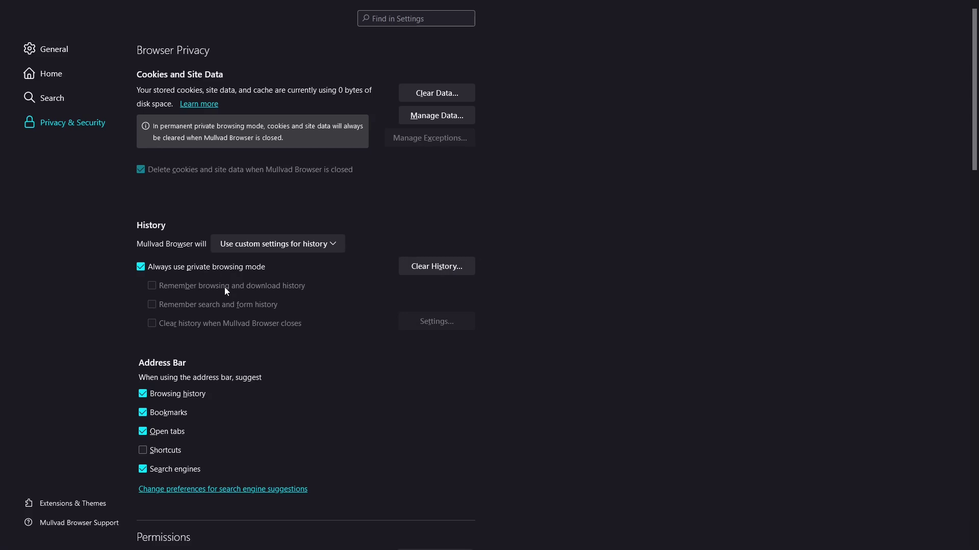
{"action": "scroll", "coordinate": [337, 321], "scroll_direction": "down", "scroll_amount": 6}
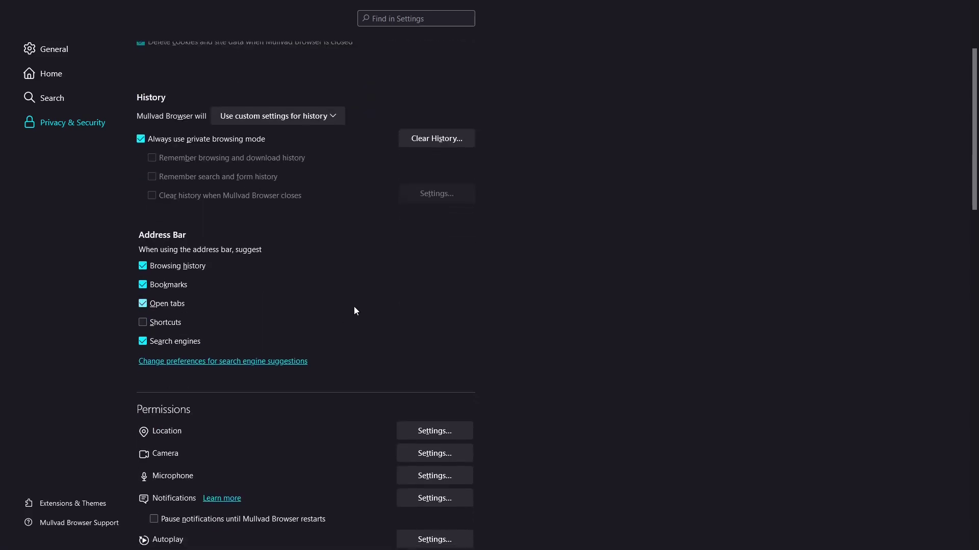
{"action": "scroll", "coordinate": [355, 300], "scroll_direction": "down", "scroll_amount": 15}
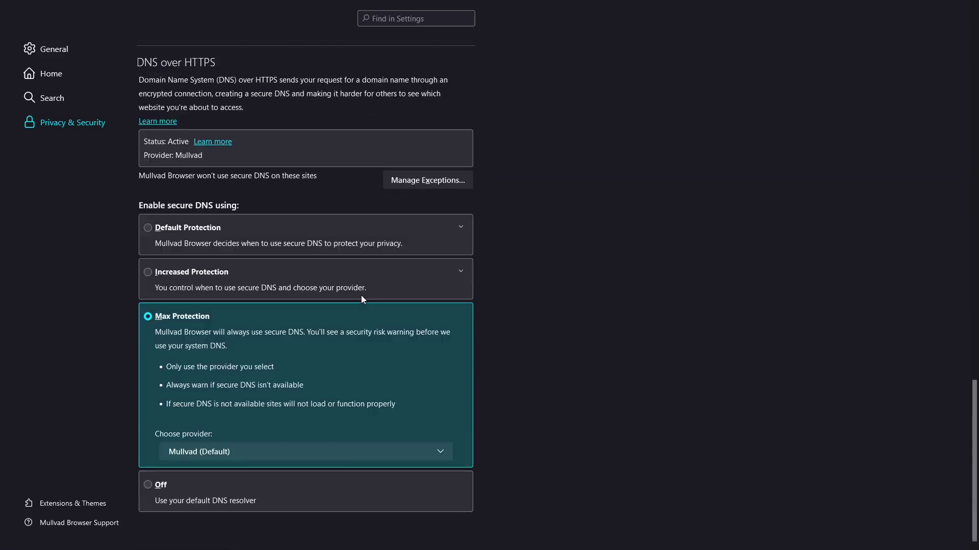
{"action": "scroll", "coordinate": [363, 299], "scroll_direction": "up", "scroll_amount": 7}
{"action": "scroll", "coordinate": [363, 300], "scroll_direction": "up", "scroll_amount": 16}
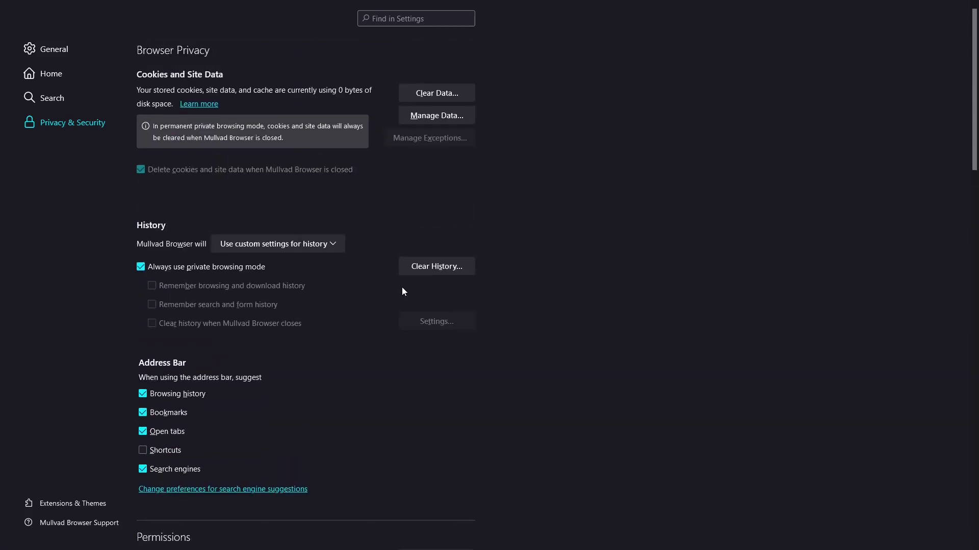
{"action": "mouse_move", "coordinate": [606, 4]}
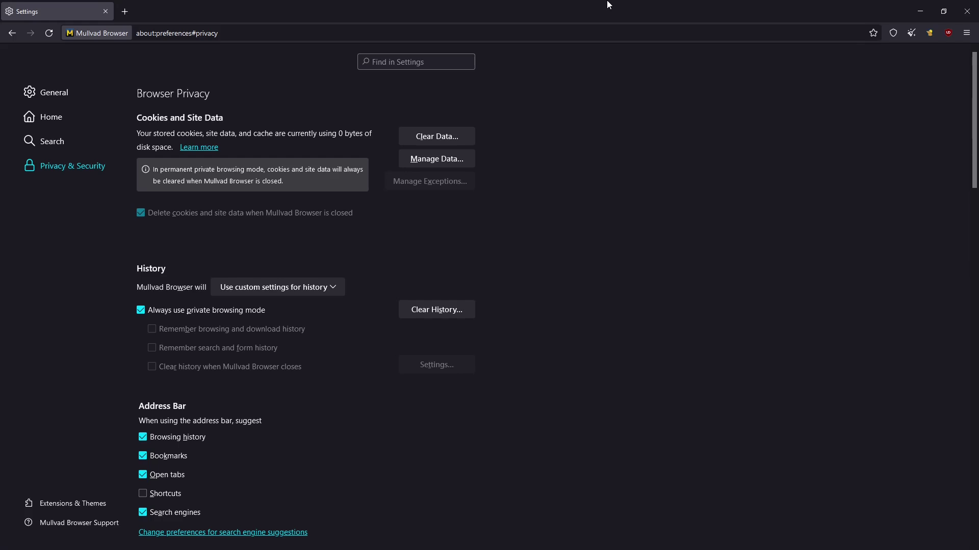
Step: Open a new tab, check the proxy extension's connection status, and switch to fullscreen
{"action": "left_click", "coordinate": [125, 11]}
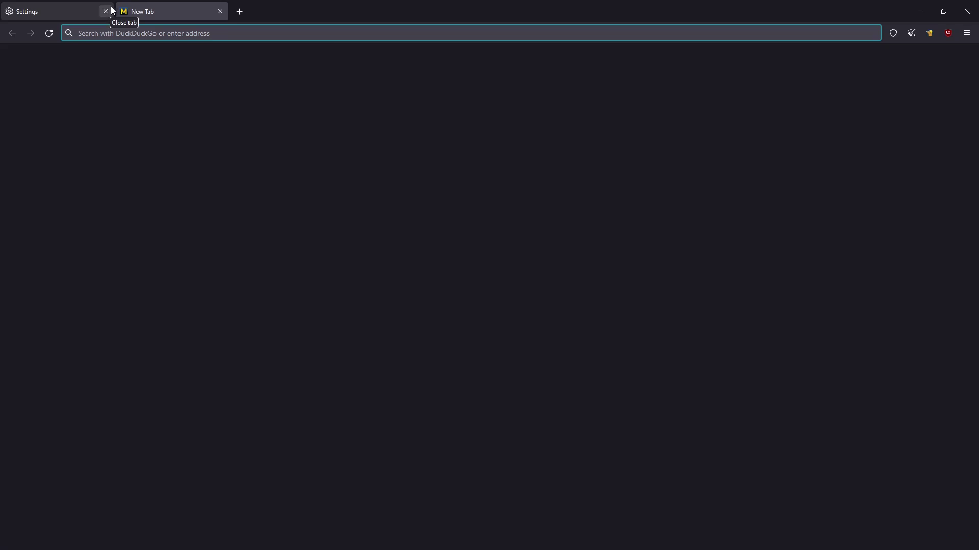
{"action": "left_click", "coordinate": [931, 33]}
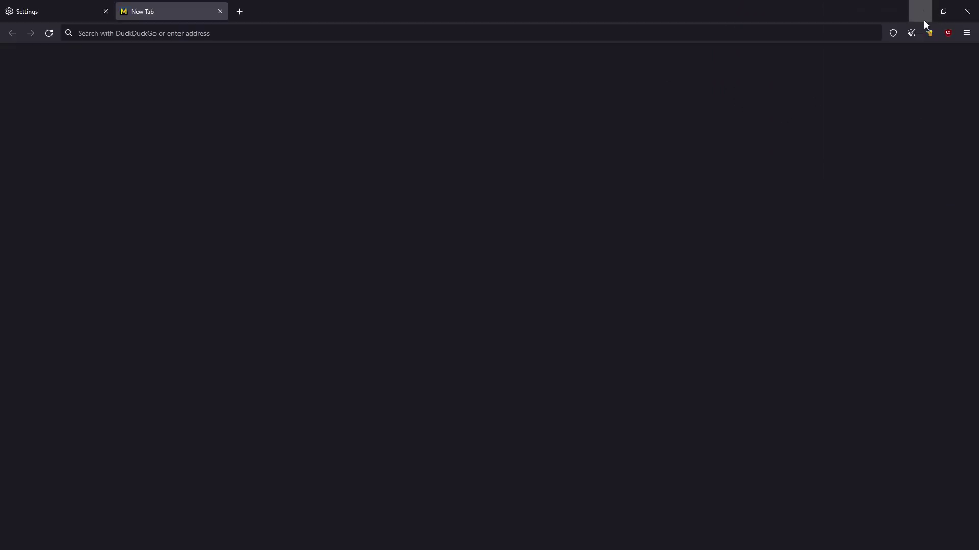
{"action": "left_click", "coordinate": [34, 10]}
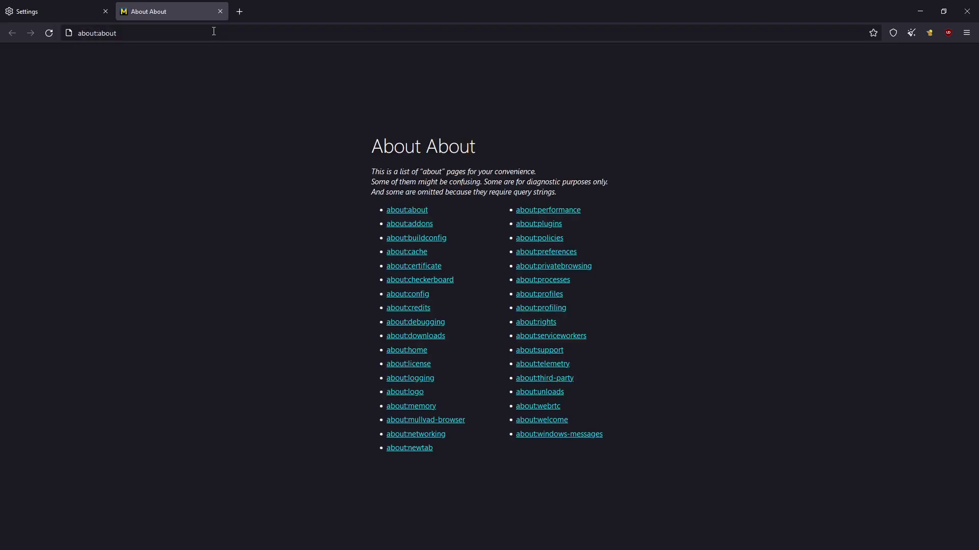
{"action": "key", "text": "F11"}
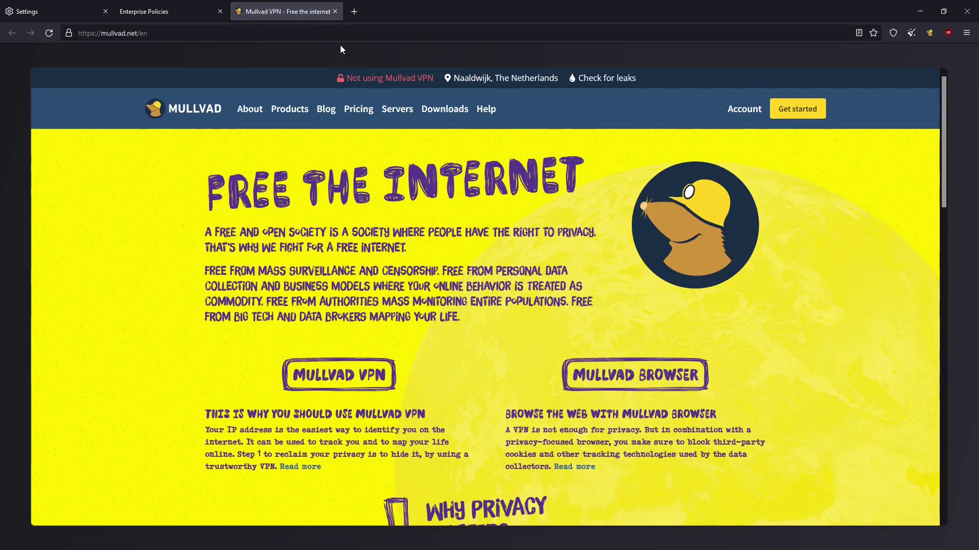
{"action": "key", "text": "F11"}
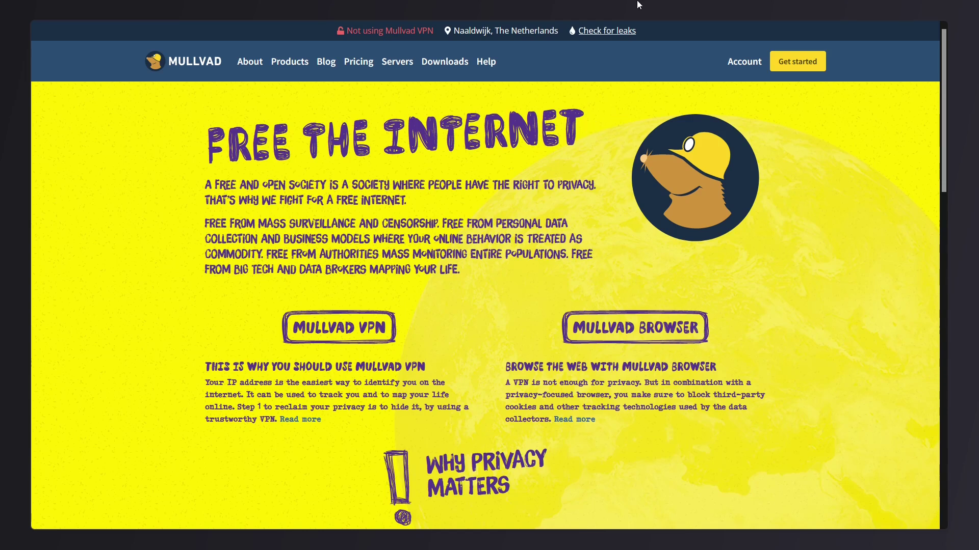
{"action": "mouse_move", "coordinate": [637, 4]}
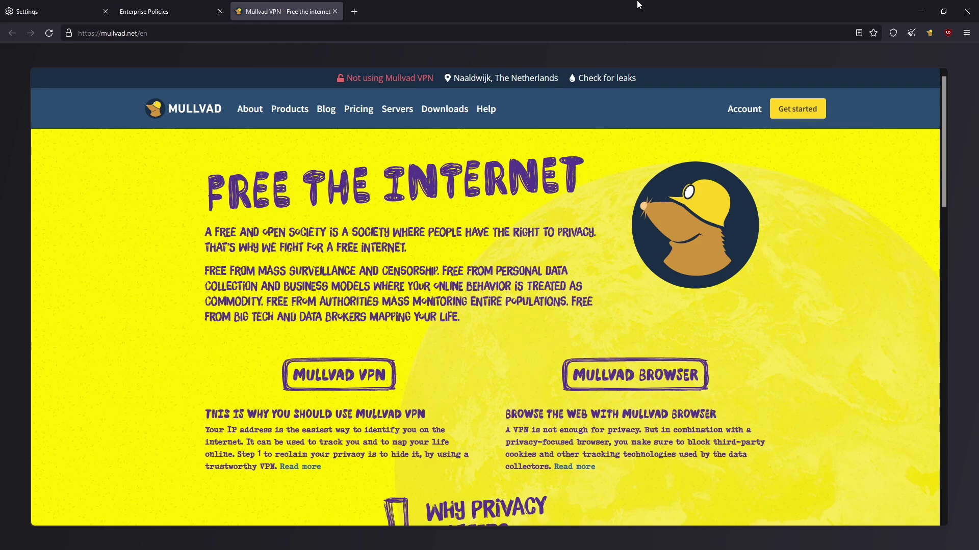
{"action": "middle_click", "coordinate": [121, 111]}
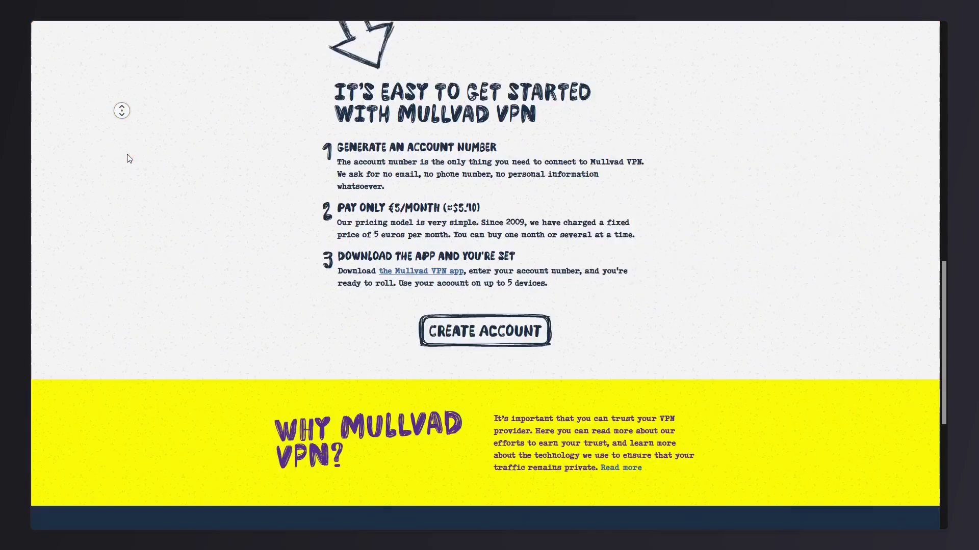
{"action": "scroll", "coordinate": [774, 354], "scroll_direction": "up", "scroll_amount": 7}
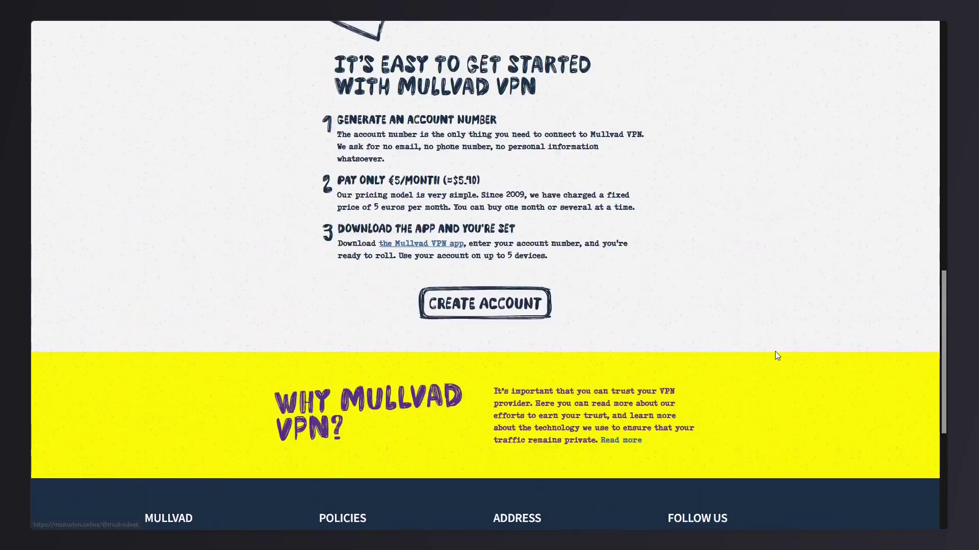
{"action": "scroll", "coordinate": [805, 380], "scroll_direction": "up", "scroll_amount": 10}
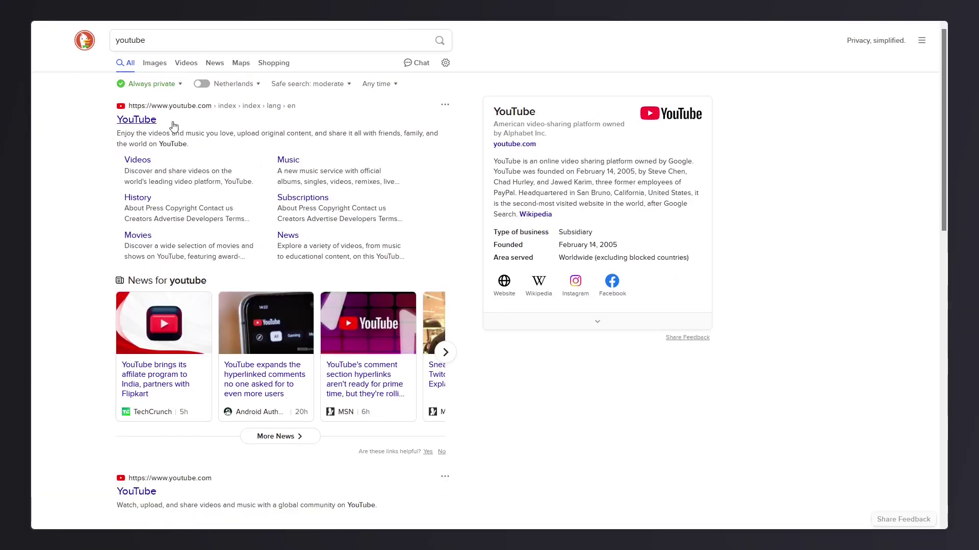
Step: Open YouTube from the DuckDuckGo results and reject all its cookies
{"action": "left_click", "coordinate": [145, 122]}
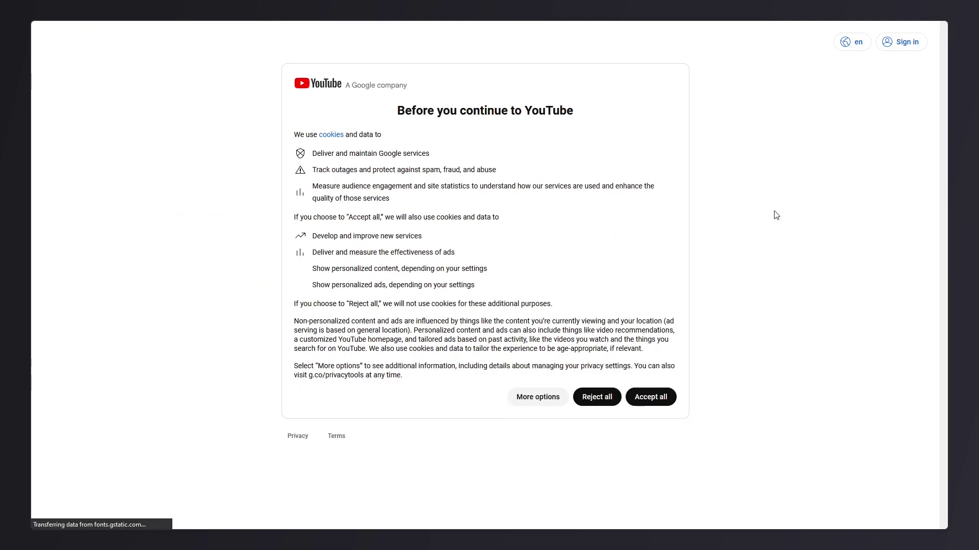
{"action": "left_click", "coordinate": [593, 399]}
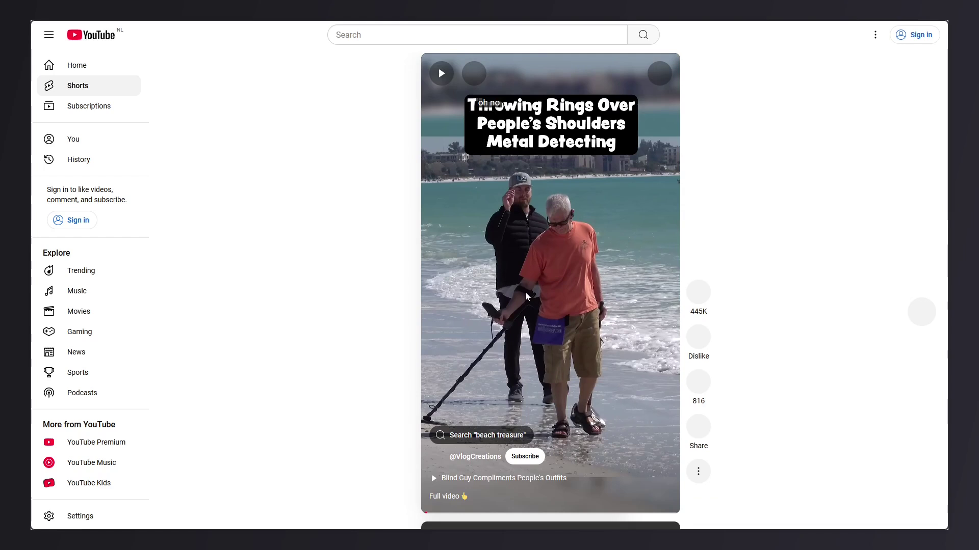
Step: Raise the security level to Safest and view the YouTube tab under it
{"action": "mouse_move", "coordinate": [913, 5]}
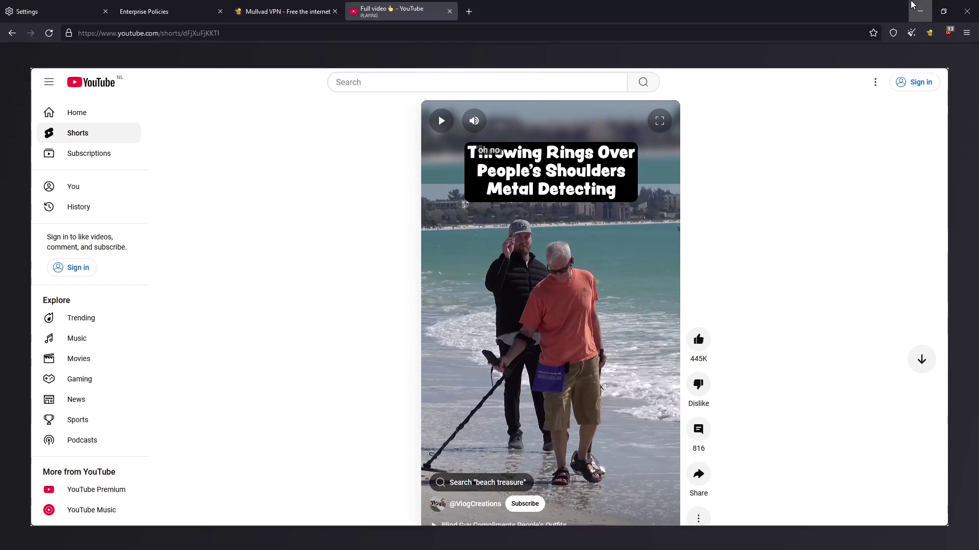
{"action": "left_click", "coordinate": [893, 33]}
{"action": "left_click", "coordinate": [871, 152]}
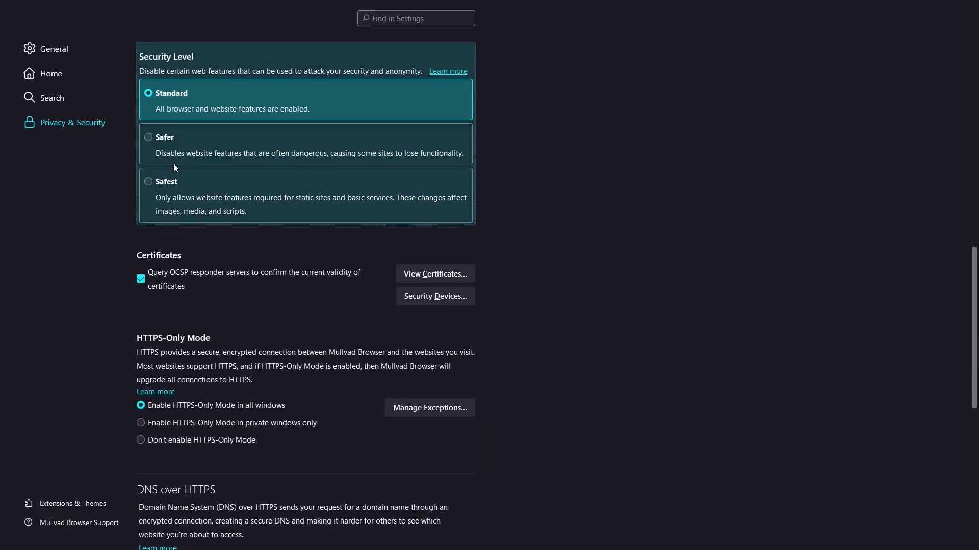
{"action": "left_click", "coordinate": [171, 181]}
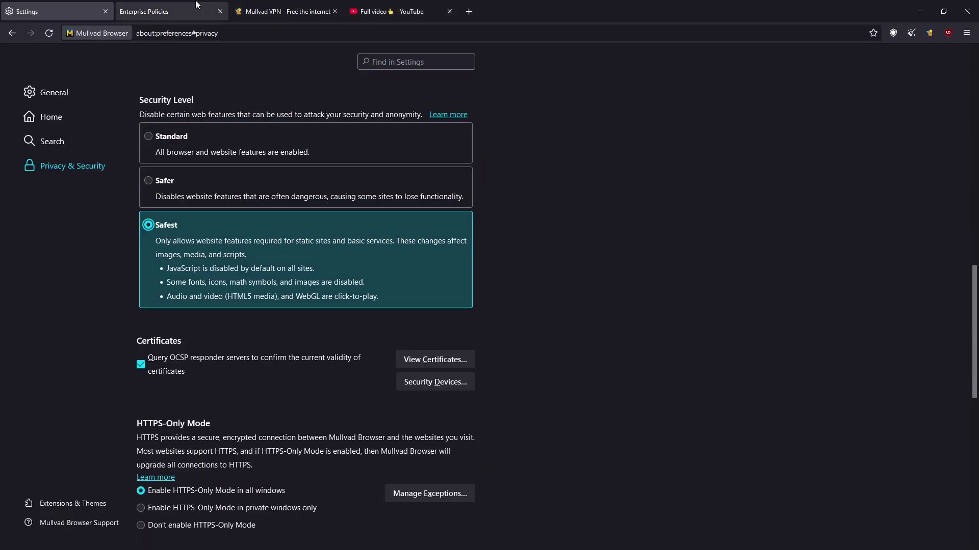
{"action": "left_click", "coordinate": [390, 11]}
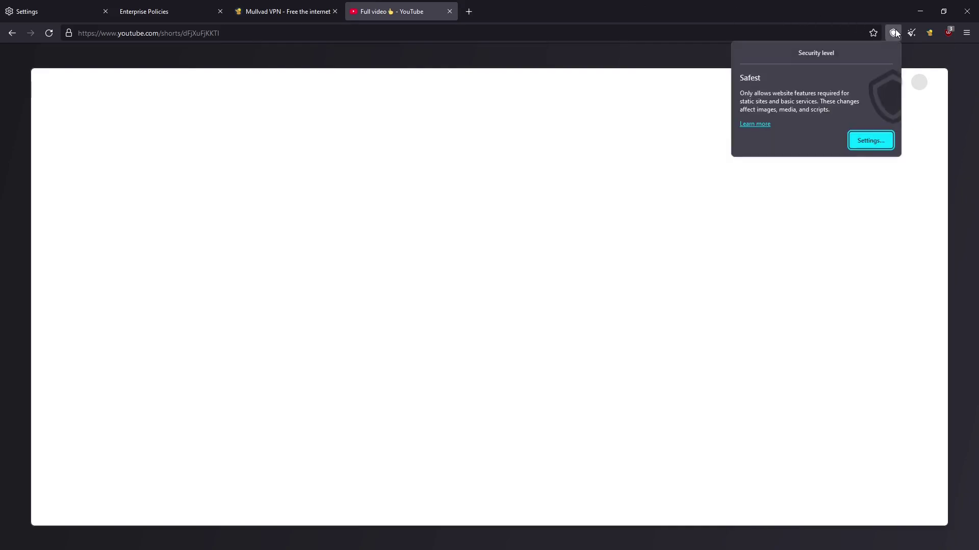
Step: Set the security level back to Standard
{"action": "left_click", "coordinate": [870, 140]}
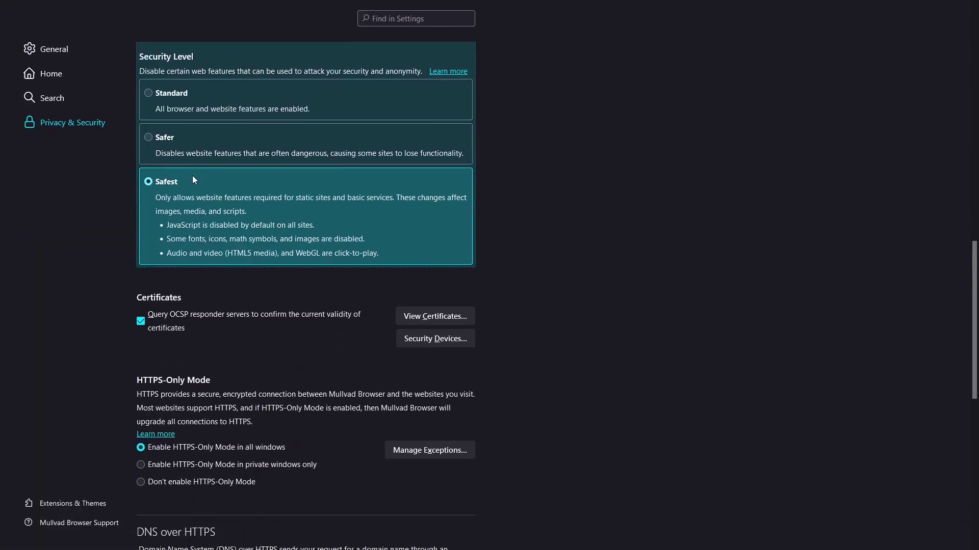
{"action": "left_click", "coordinate": [170, 96]}
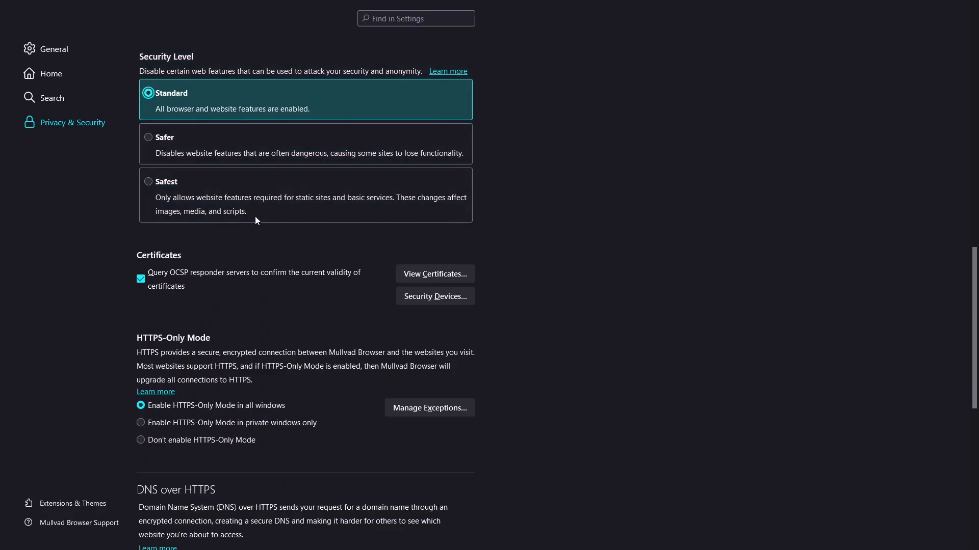
{"action": "mouse_move", "coordinate": [322, 2]}
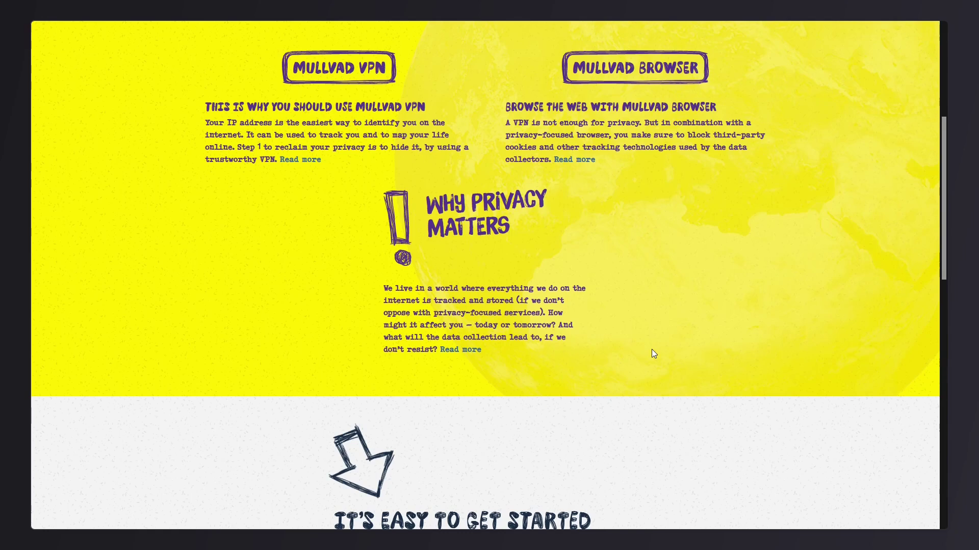
{"action": "scroll", "coordinate": [613, 306], "scroll_direction": "down", "scroll_amount": 4}
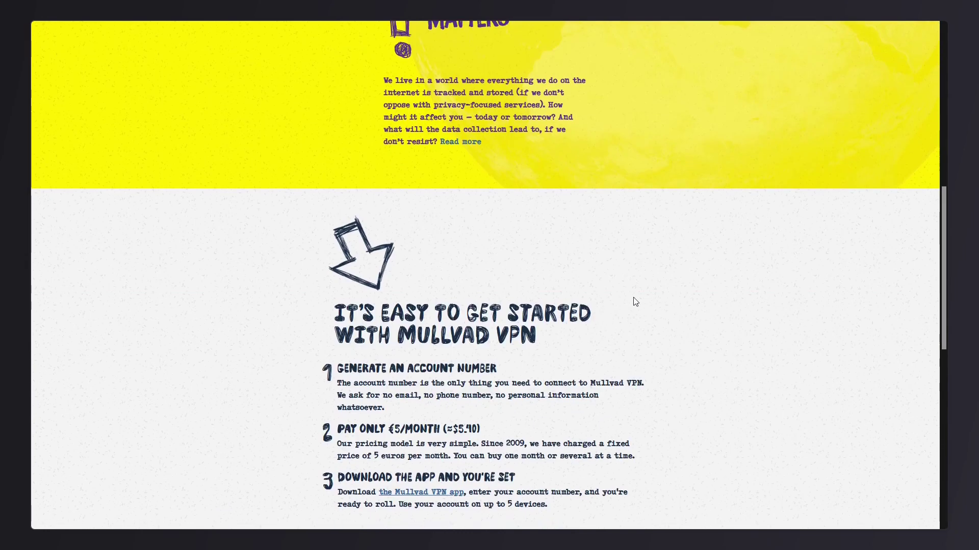
{"action": "scroll", "coordinate": [668, 305], "scroll_direction": "down", "scroll_amount": 3}
{"action": "scroll", "coordinate": [675, 306], "scroll_direction": "down", "scroll_amount": 1}
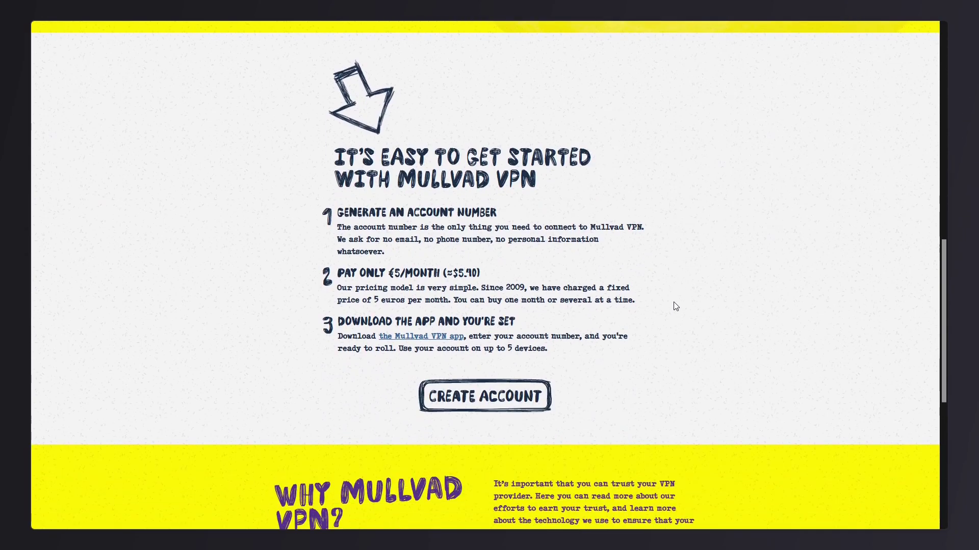
{"action": "scroll", "coordinate": [676, 306], "scroll_direction": "up", "scroll_amount": 1}
{"action": "scroll", "coordinate": [674, 305], "scroll_direction": "up", "scroll_amount": 1}
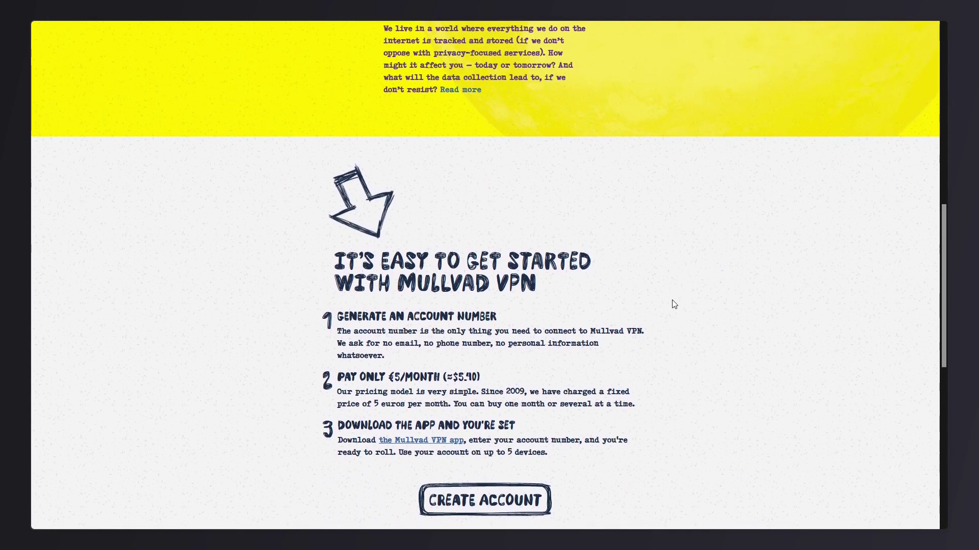
{"action": "scroll", "coordinate": [675, 301], "scroll_direction": "up", "scroll_amount": 3}
{"action": "scroll", "coordinate": [676, 302], "scroll_direction": "up", "scroll_amount": 2}
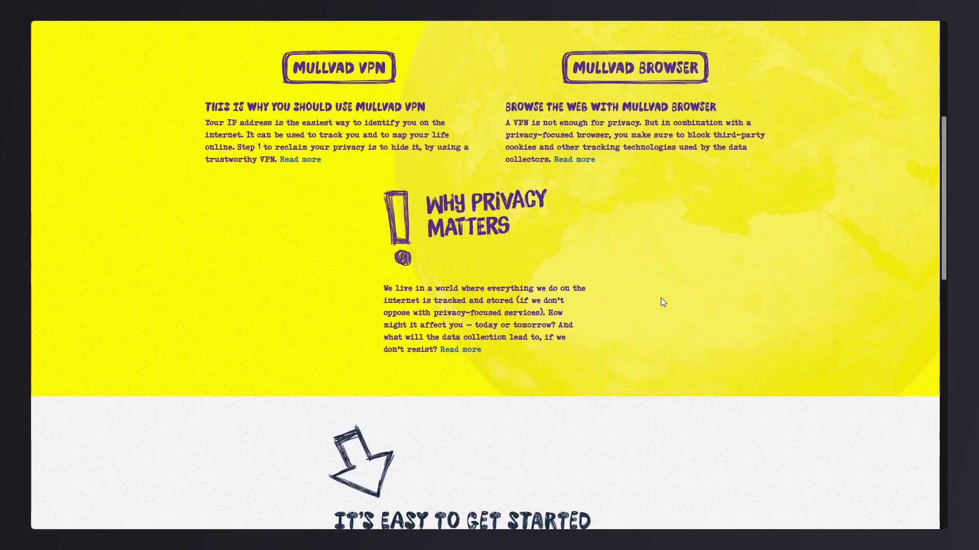